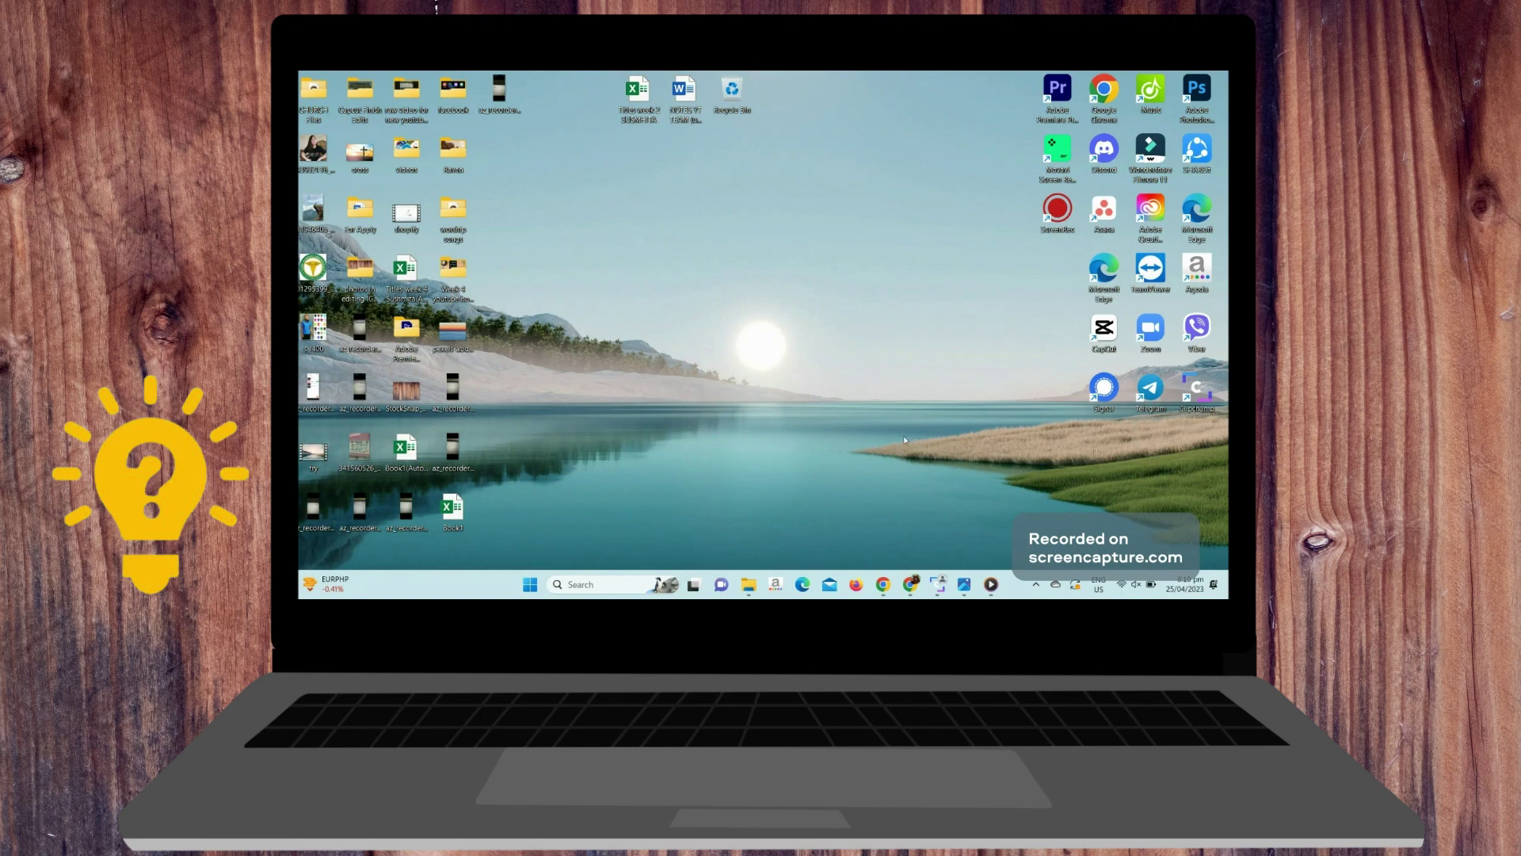
Find Excel through the Windows search and launch it
click(594, 584)
text(e)
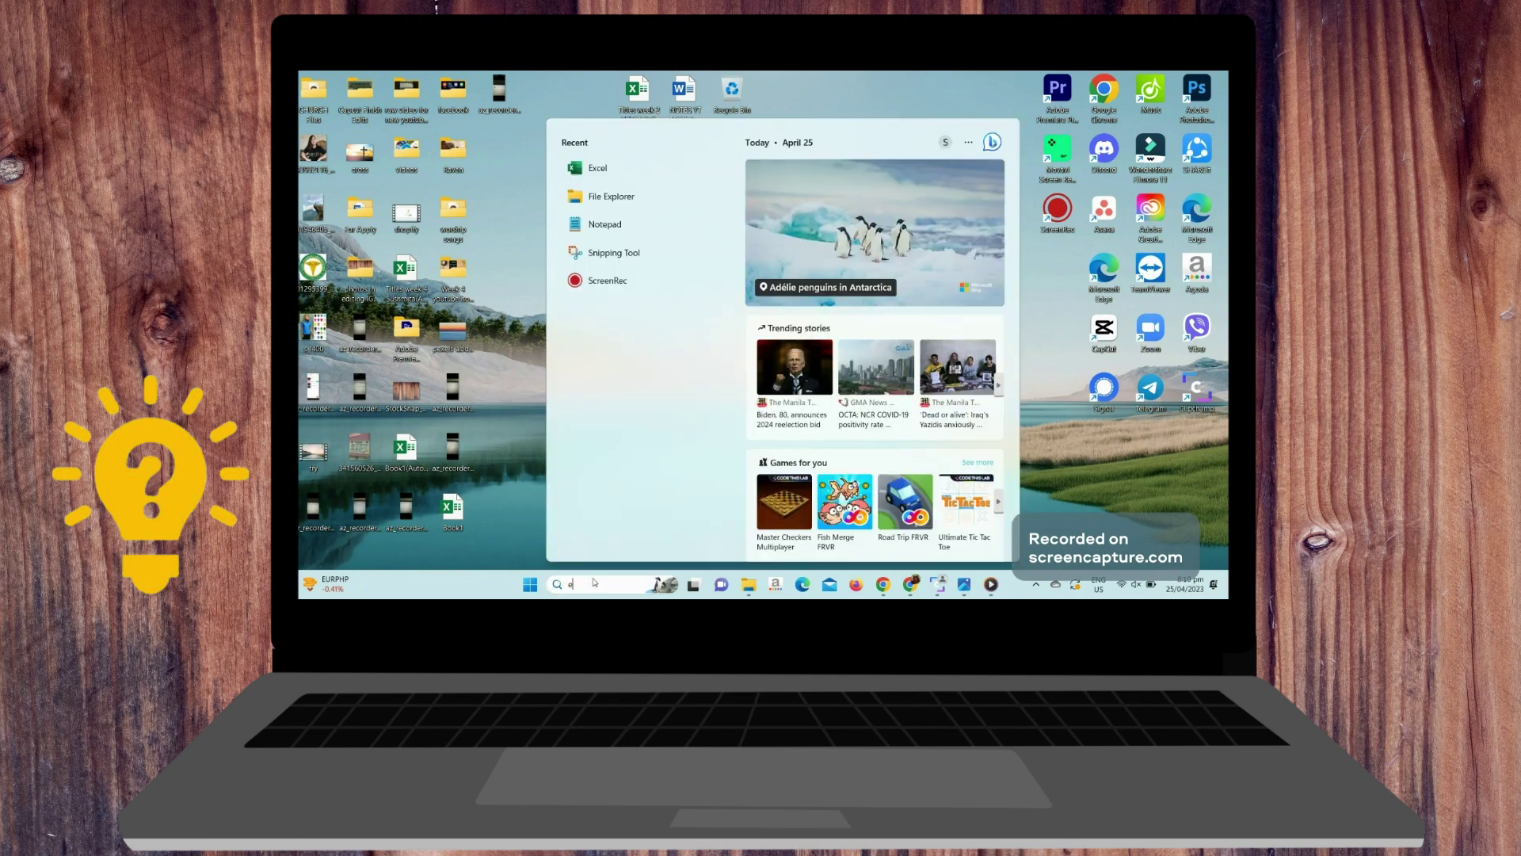
text(xcw)
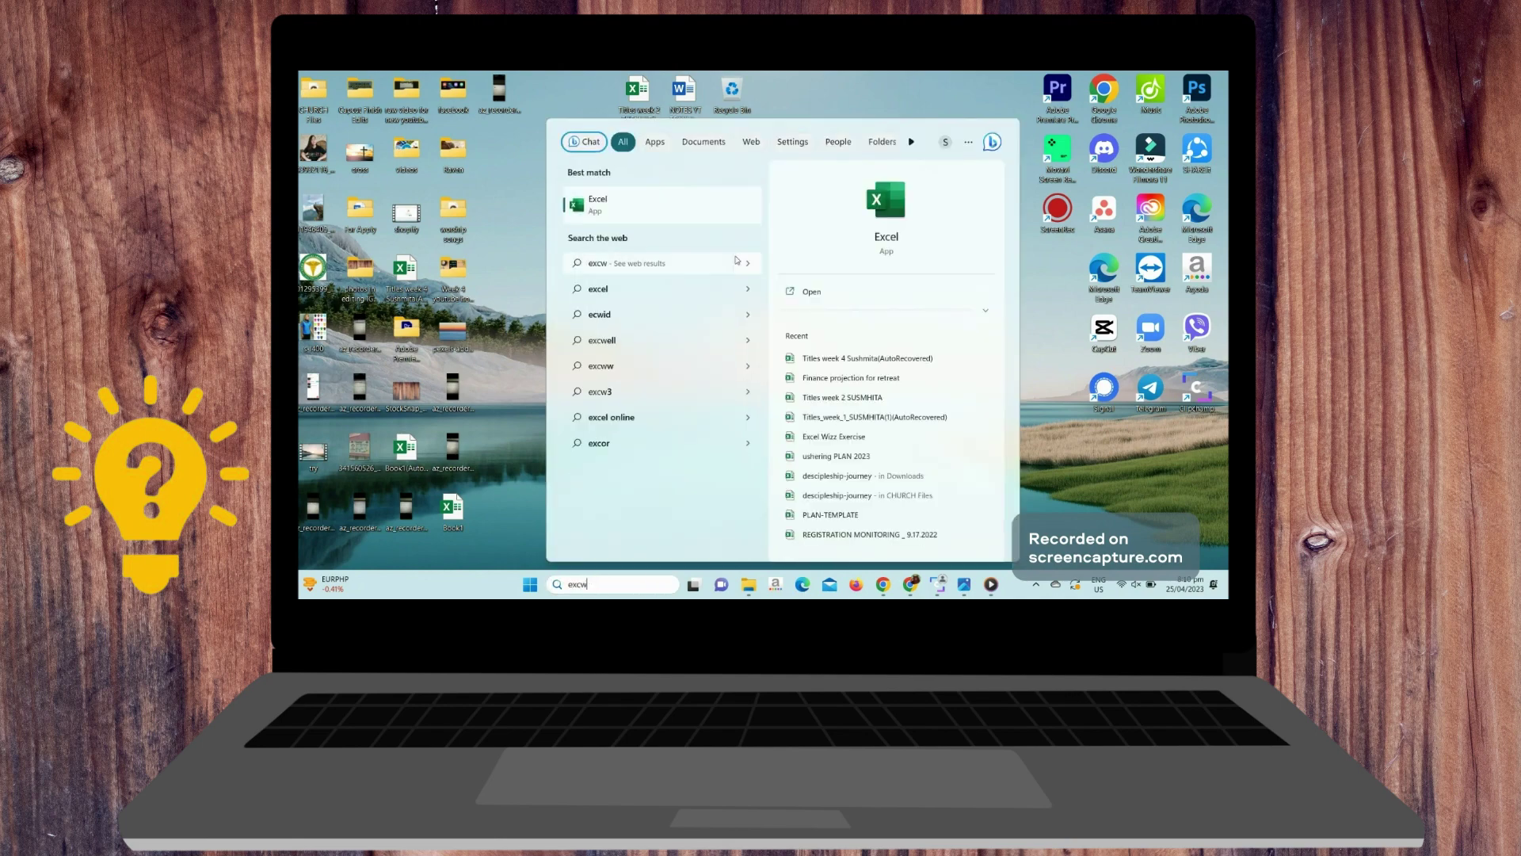
click(642, 212)
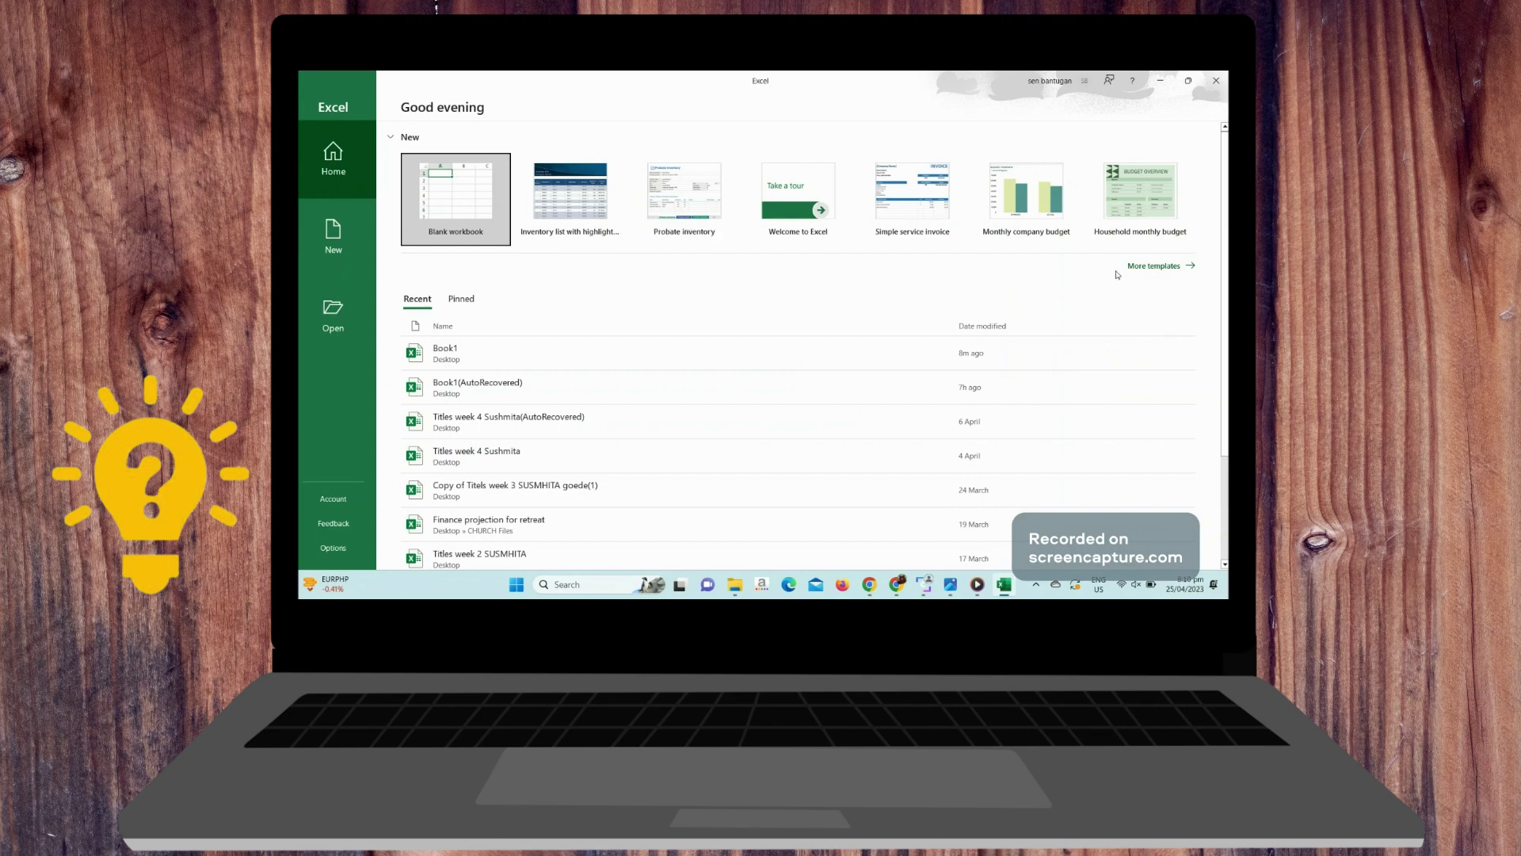
Browse more workbook templates and search the online templates for "inventory"
click(1154, 266)
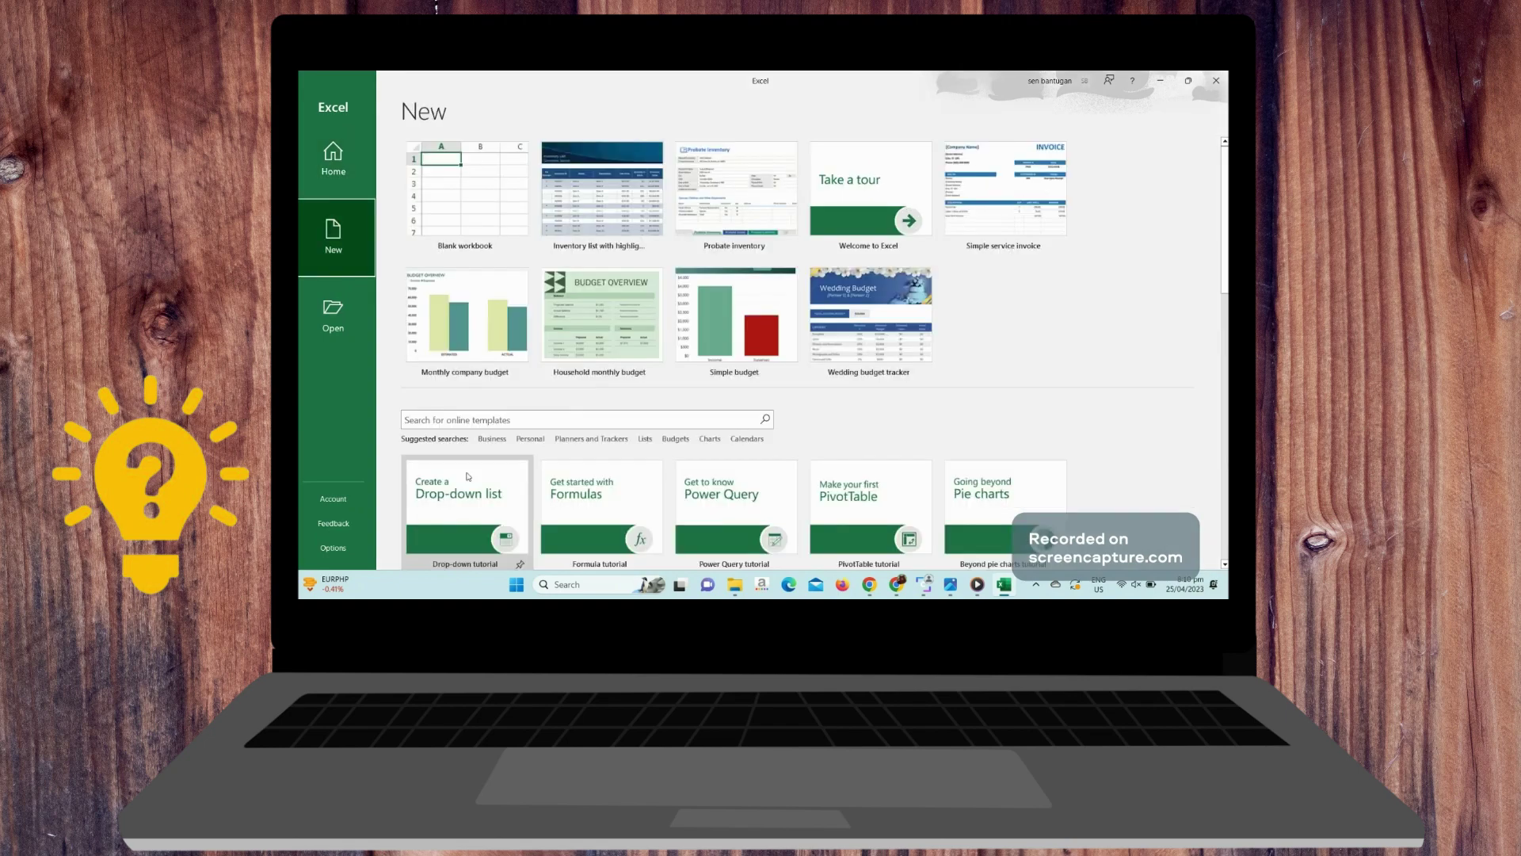
click(521, 426)
text(in)
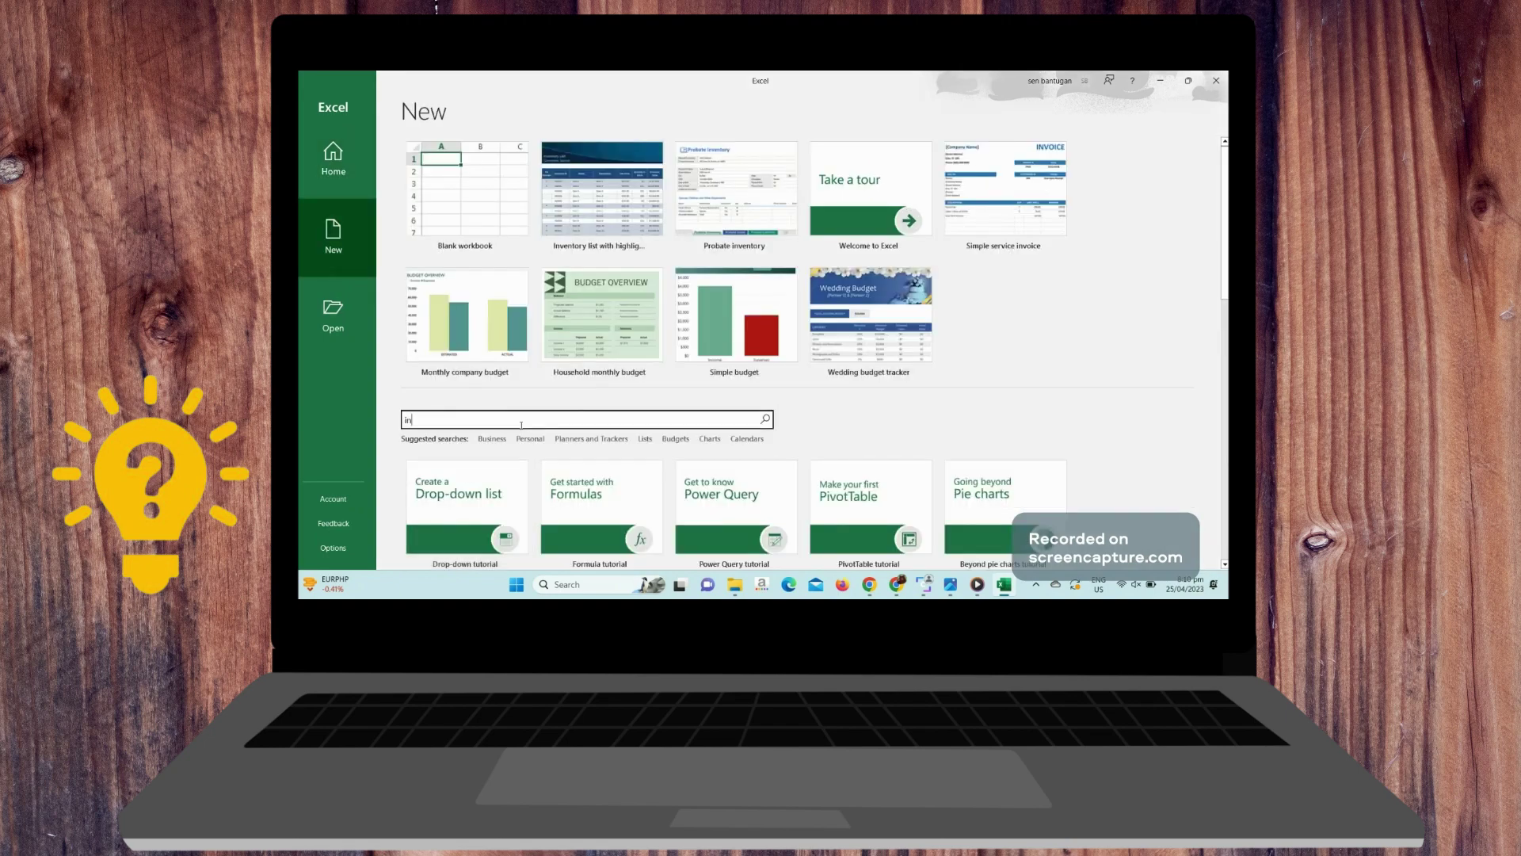
text(ventory)
key(Return)
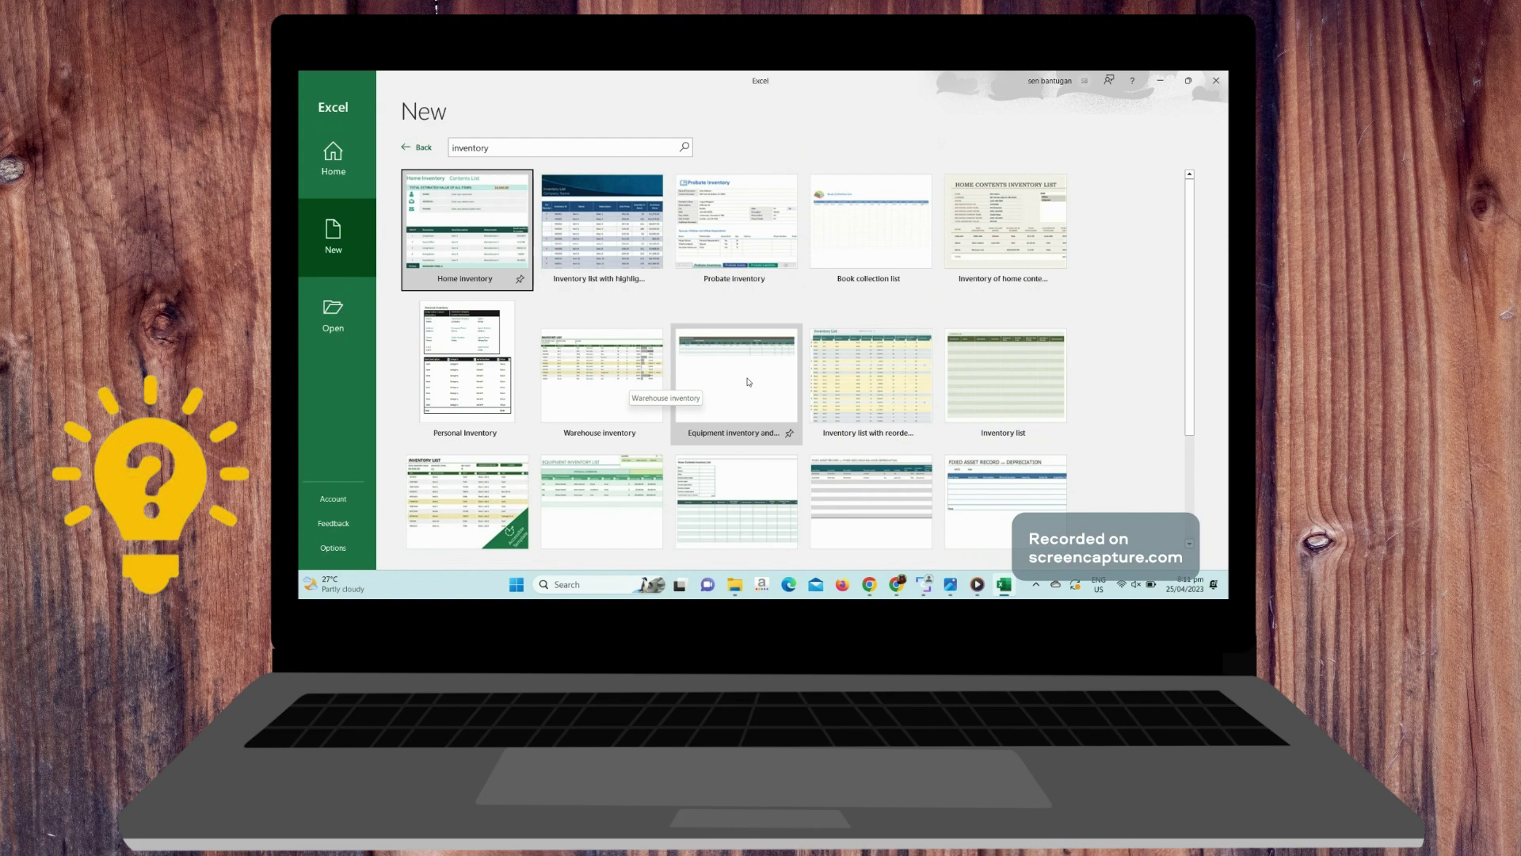
Look through the inventory templates and create a workbook from the Warehouse inventory template
scroll(1024, 415, down, 1)
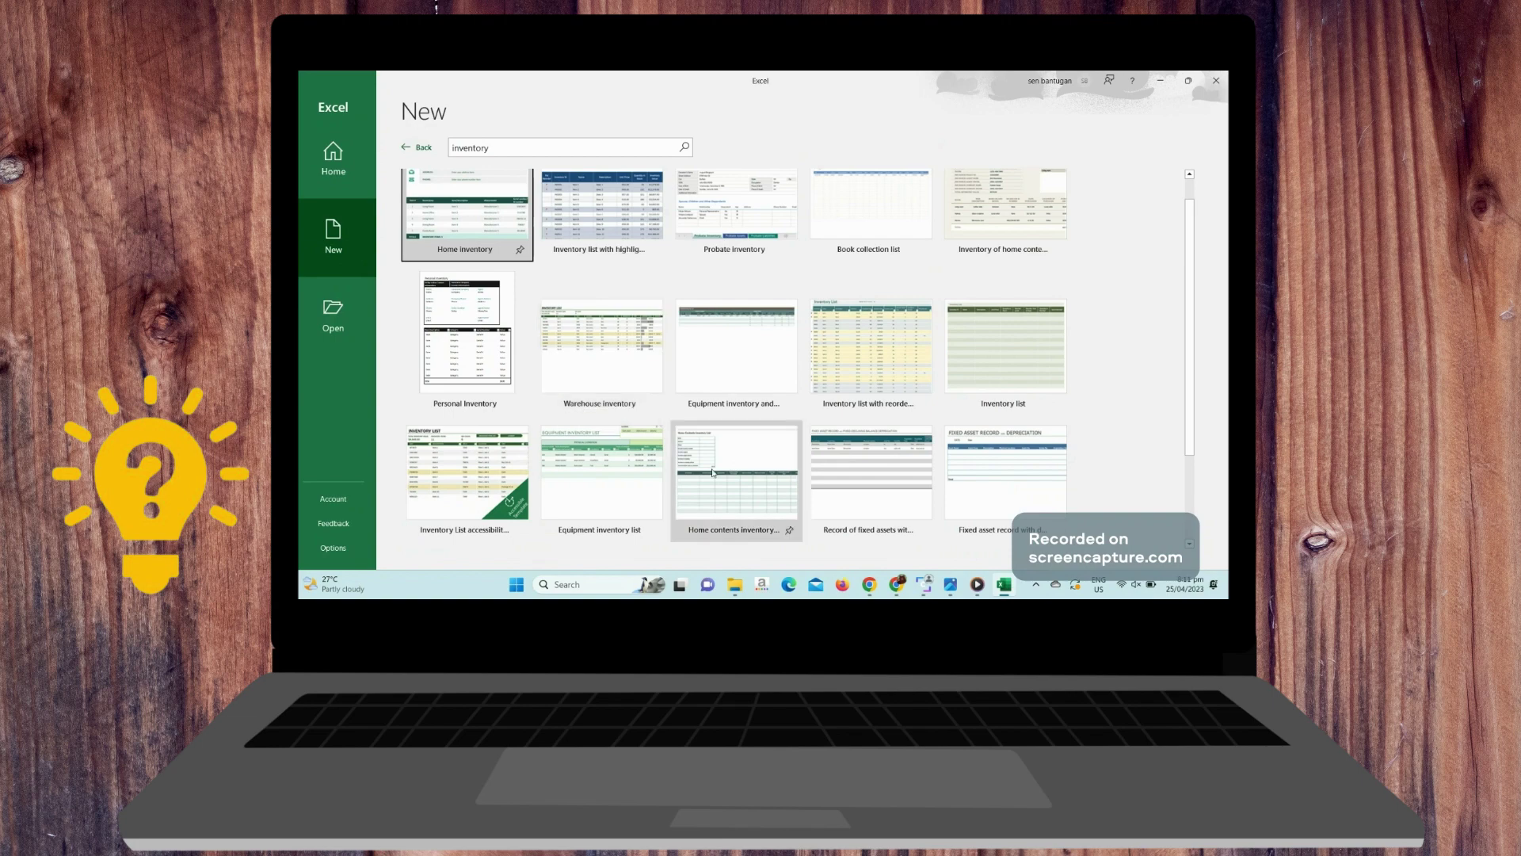
scroll(611, 346, down, 1)
click(610, 345)
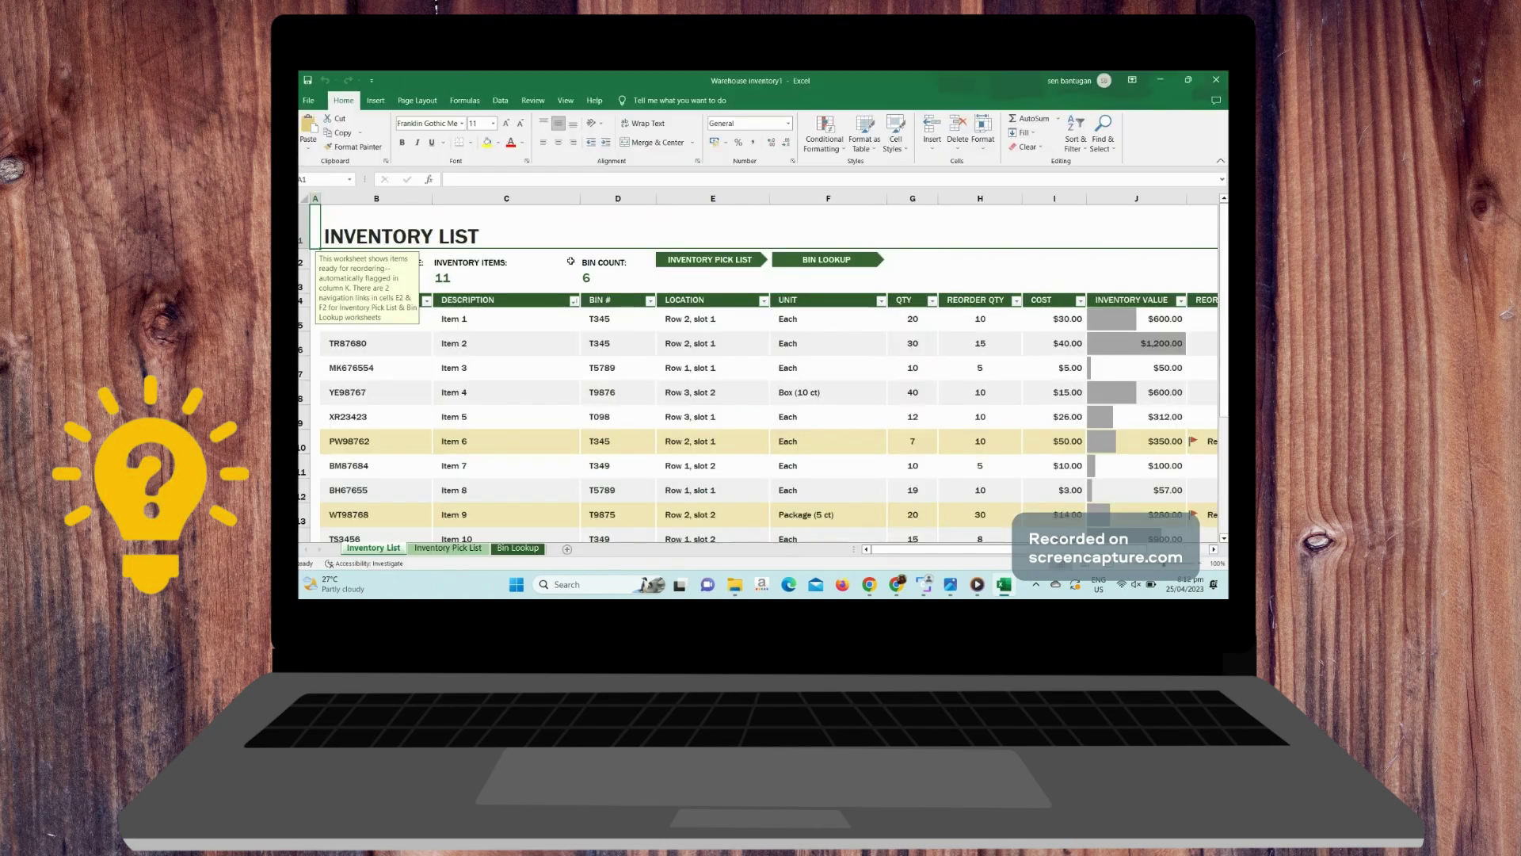
Examine the Inventory List title and the total inventory value, inventory items and bin count cells above the table
click(570, 260)
click(374, 235)
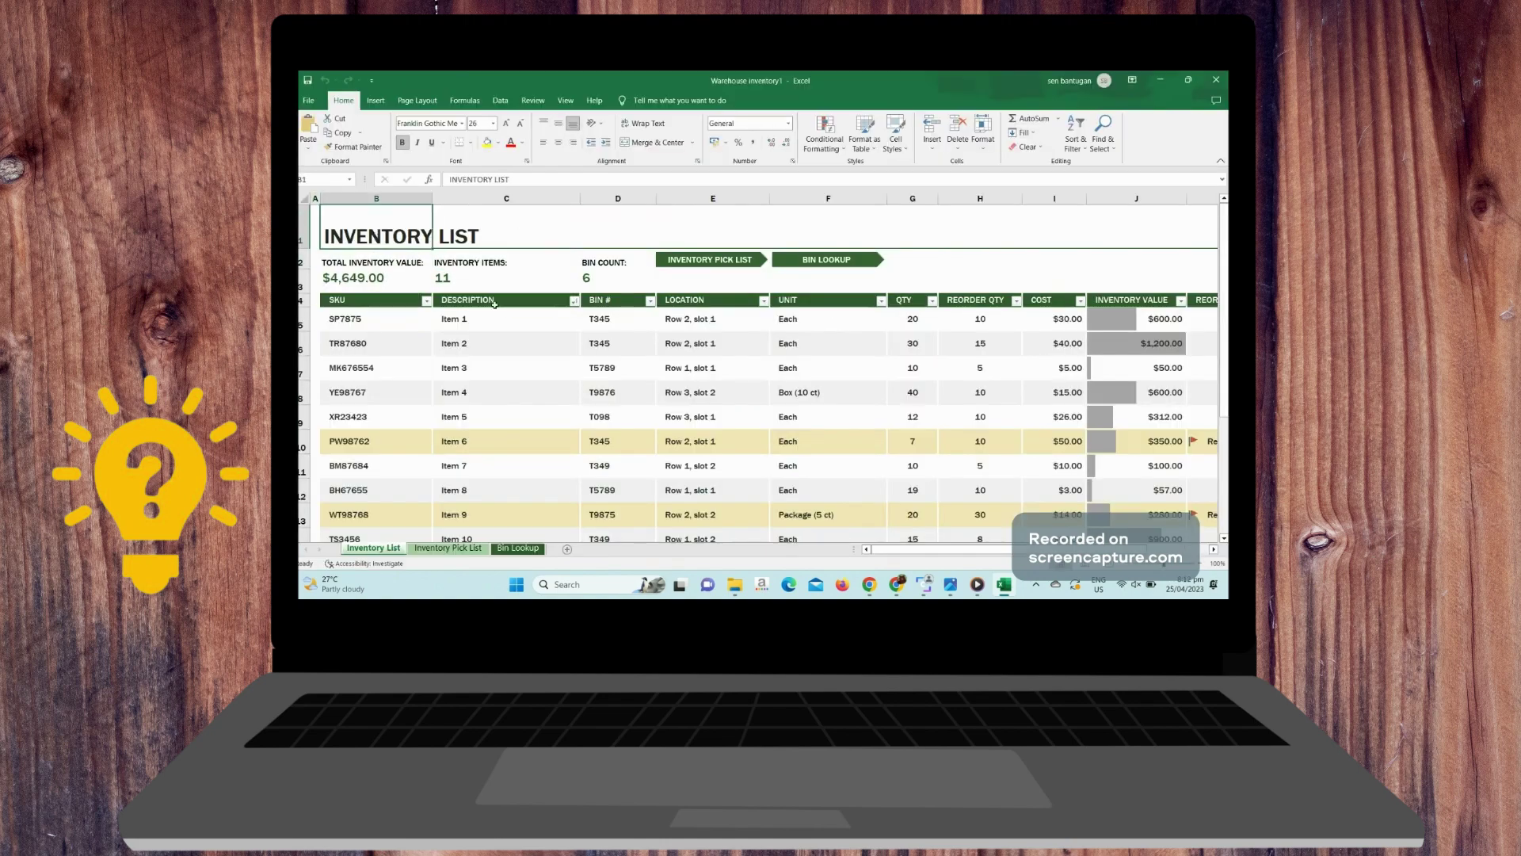
click(392, 274)
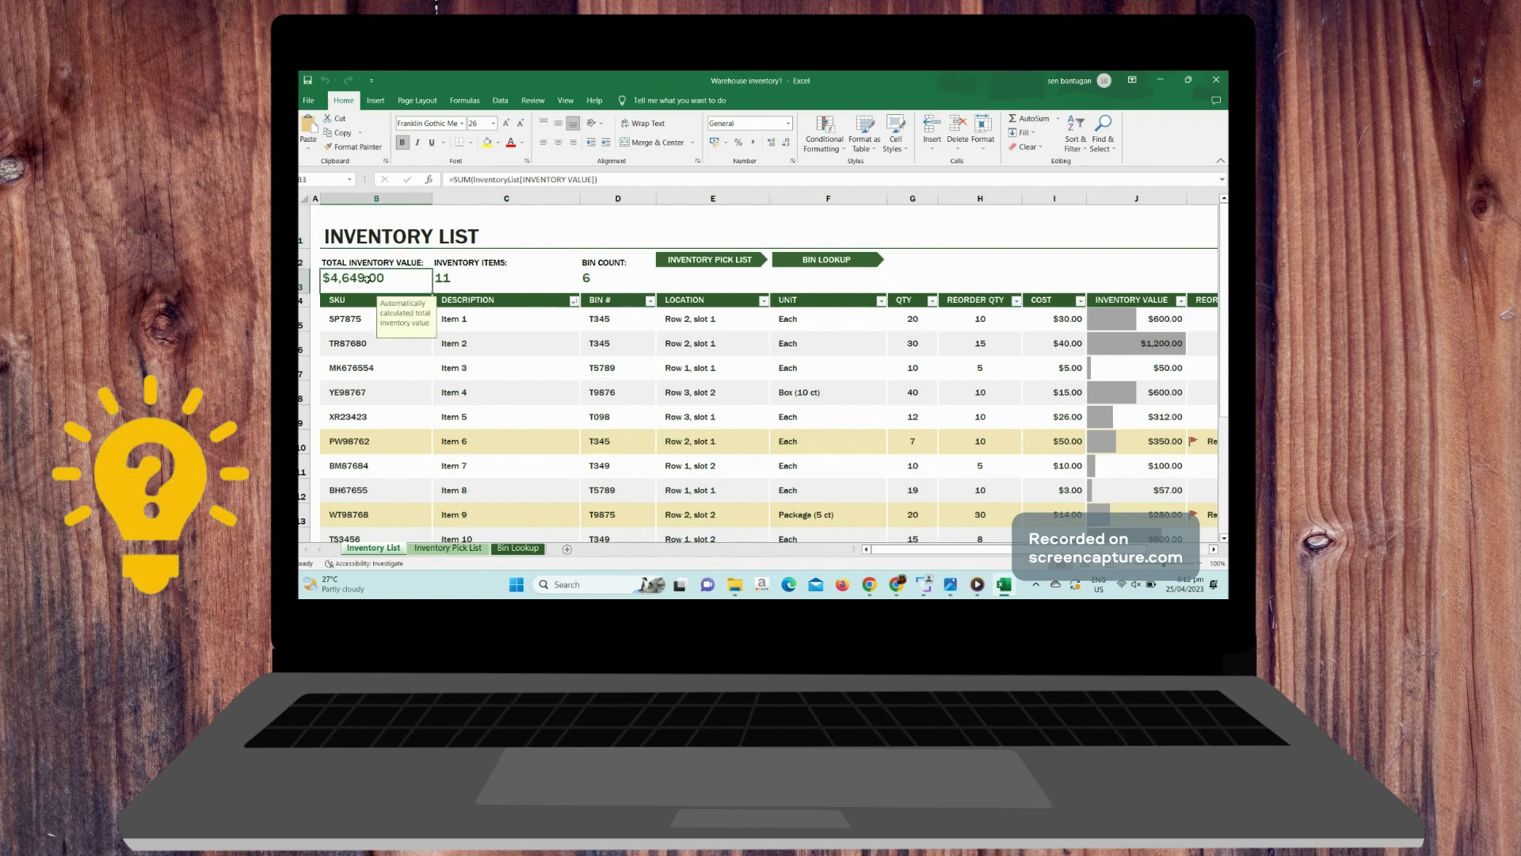
click(494, 274)
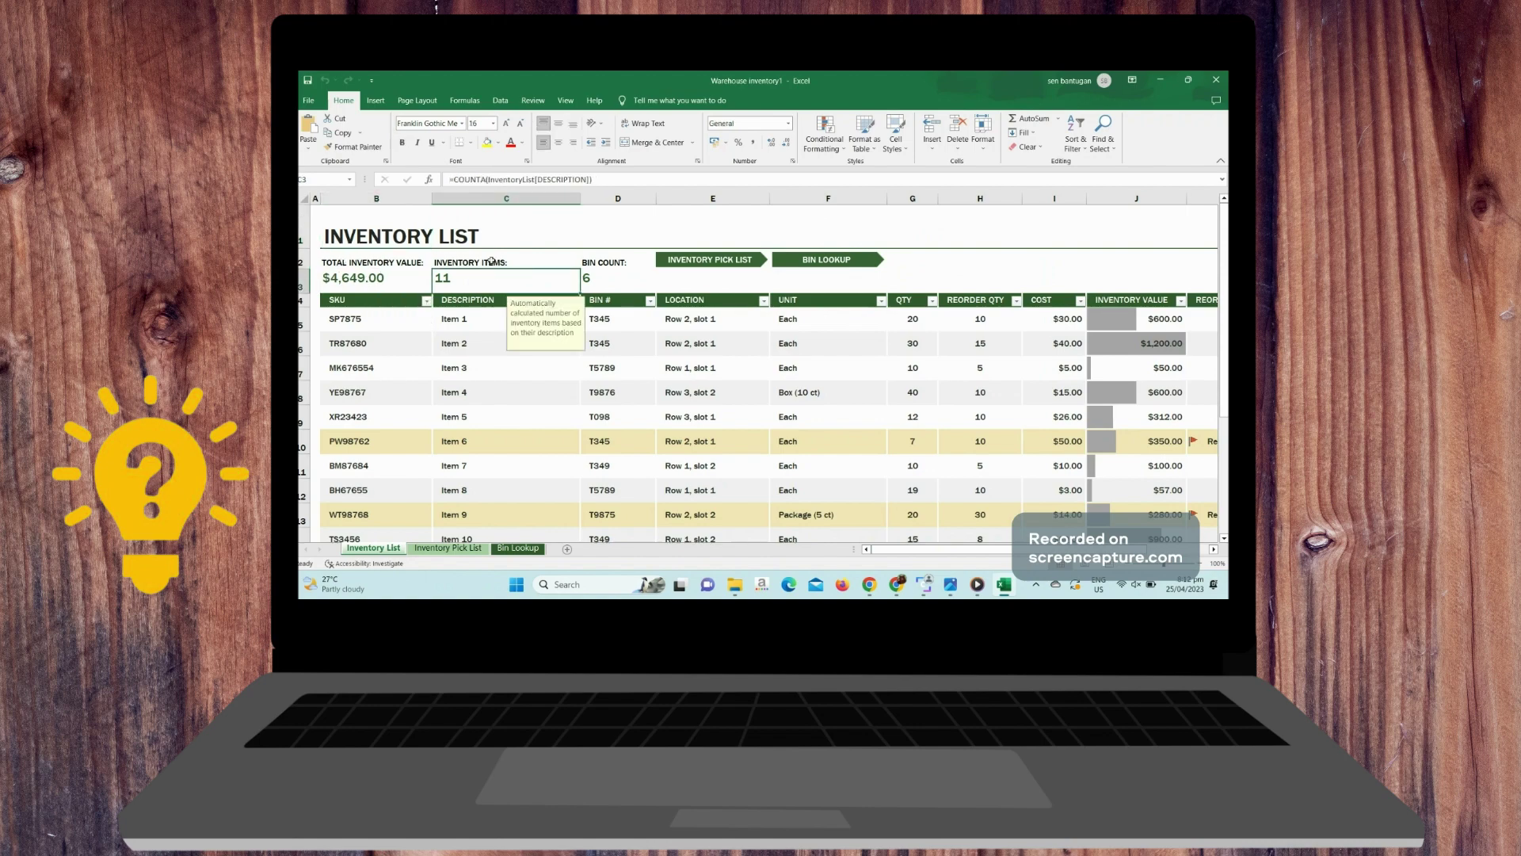
click(620, 282)
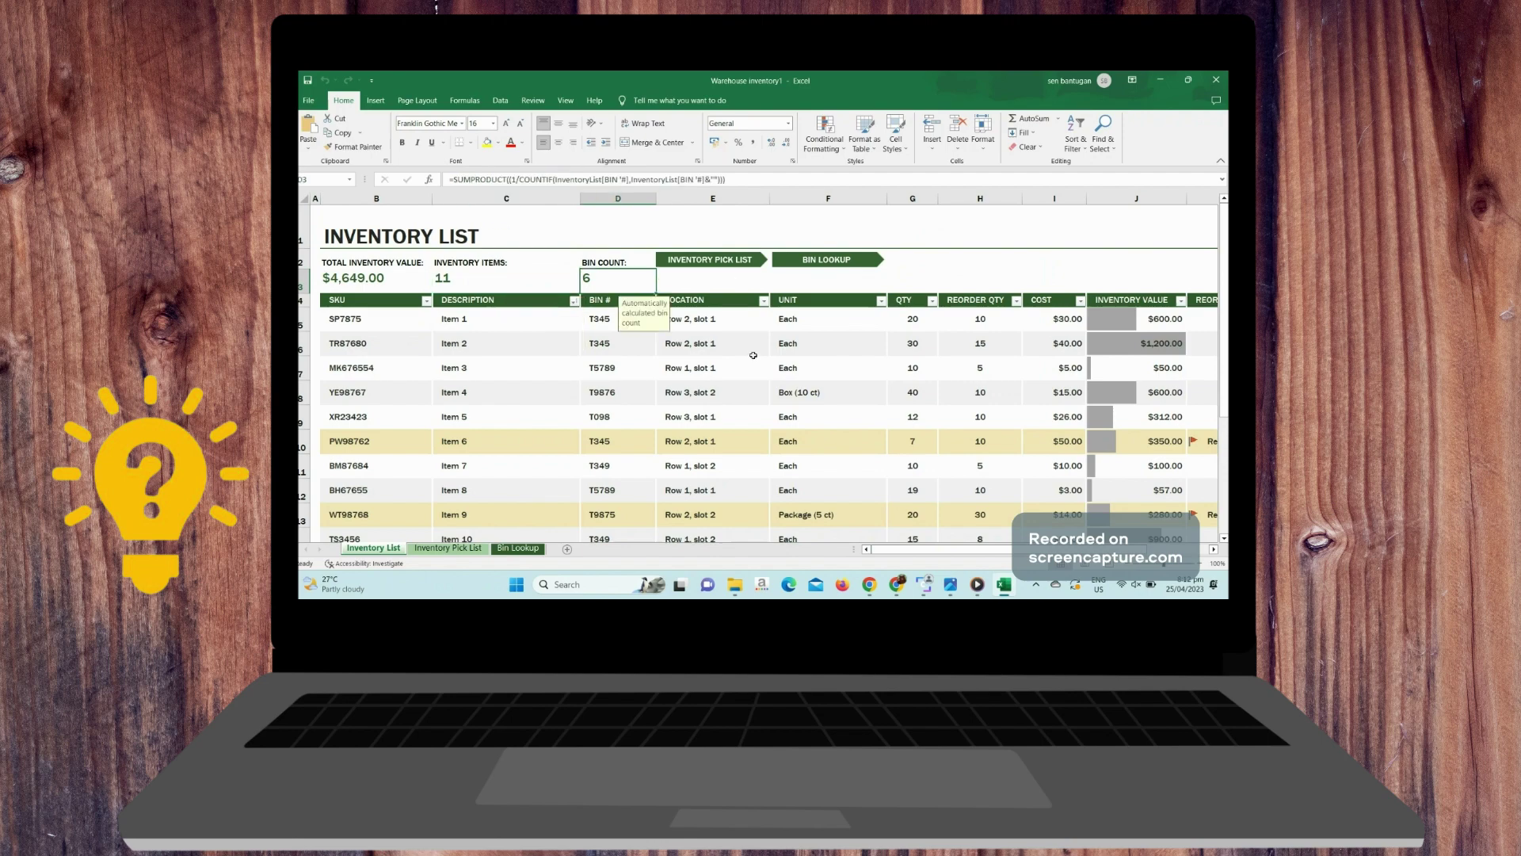
click(515, 290)
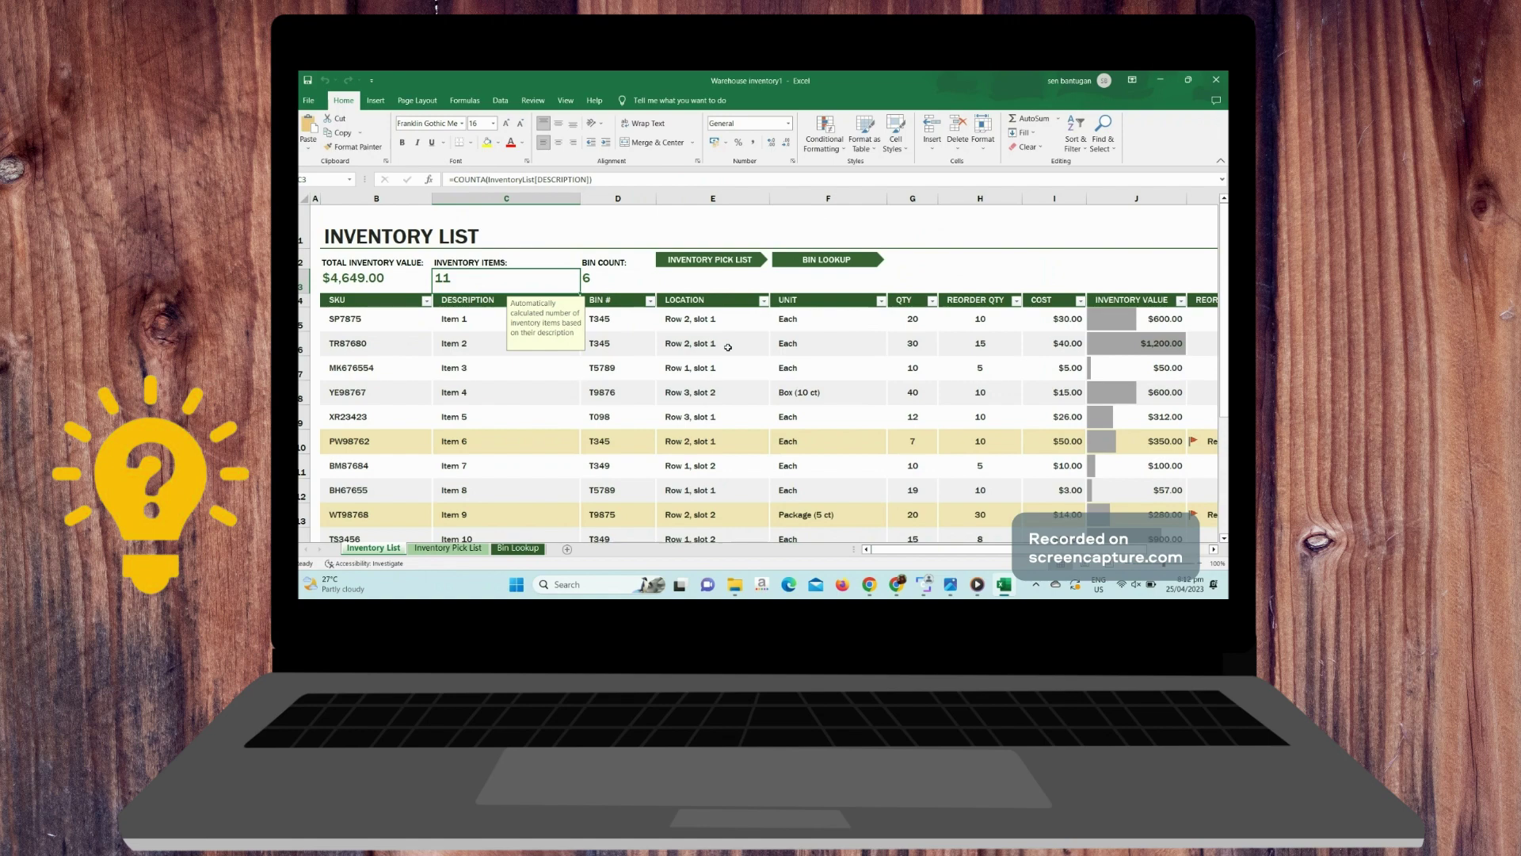
scroll(728, 347, down, 1)
scroll(402, 323, up, 1)
Examine the Inventory List table's columns from SKU and description across to cost and inventory value
click(402, 323)
click(397, 346)
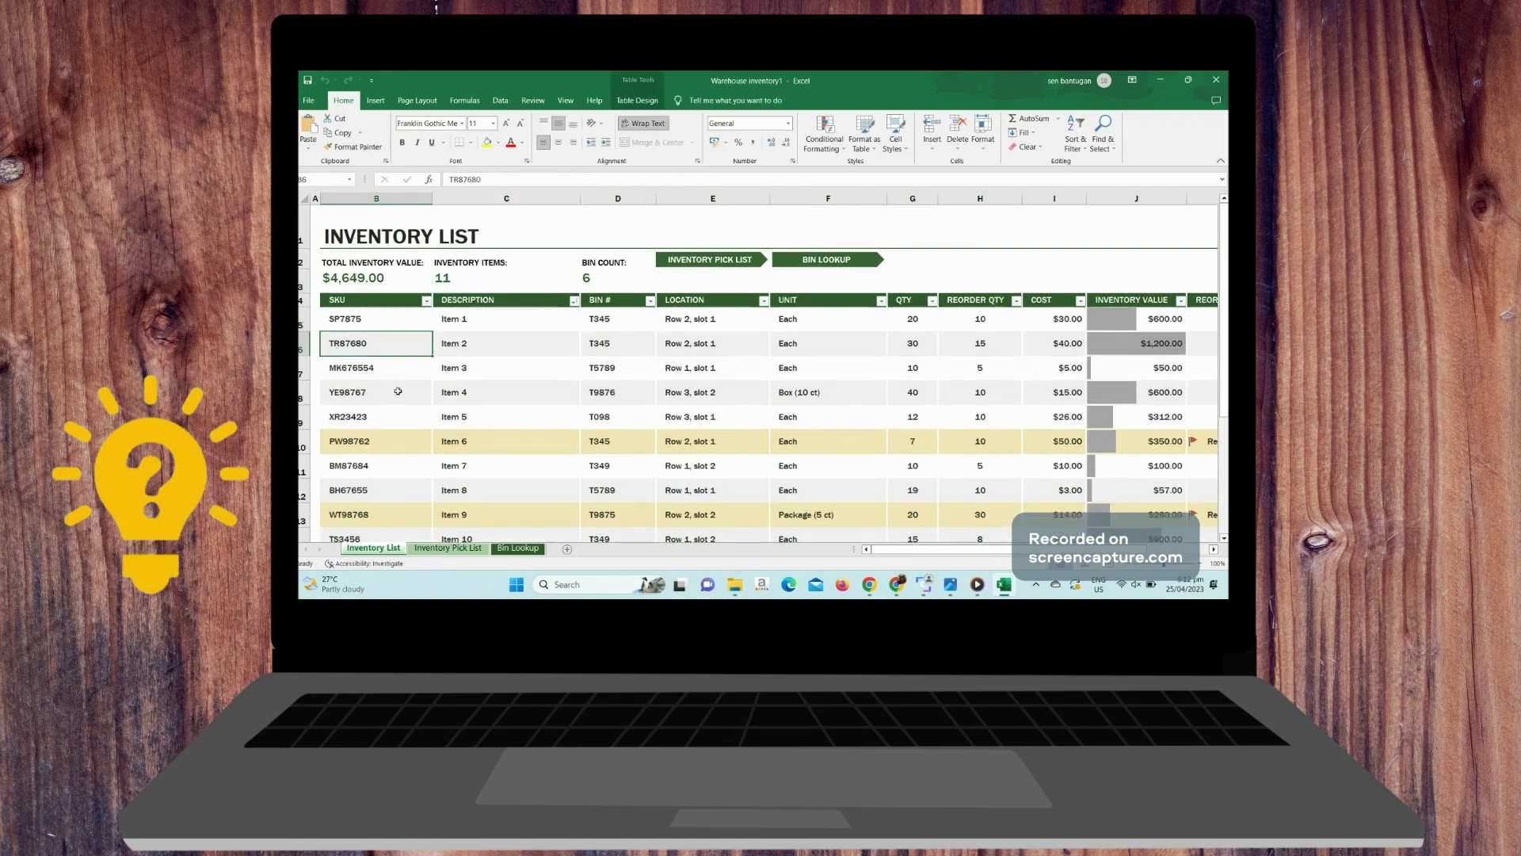
click(398, 392)
click(514, 324)
click(563, 423)
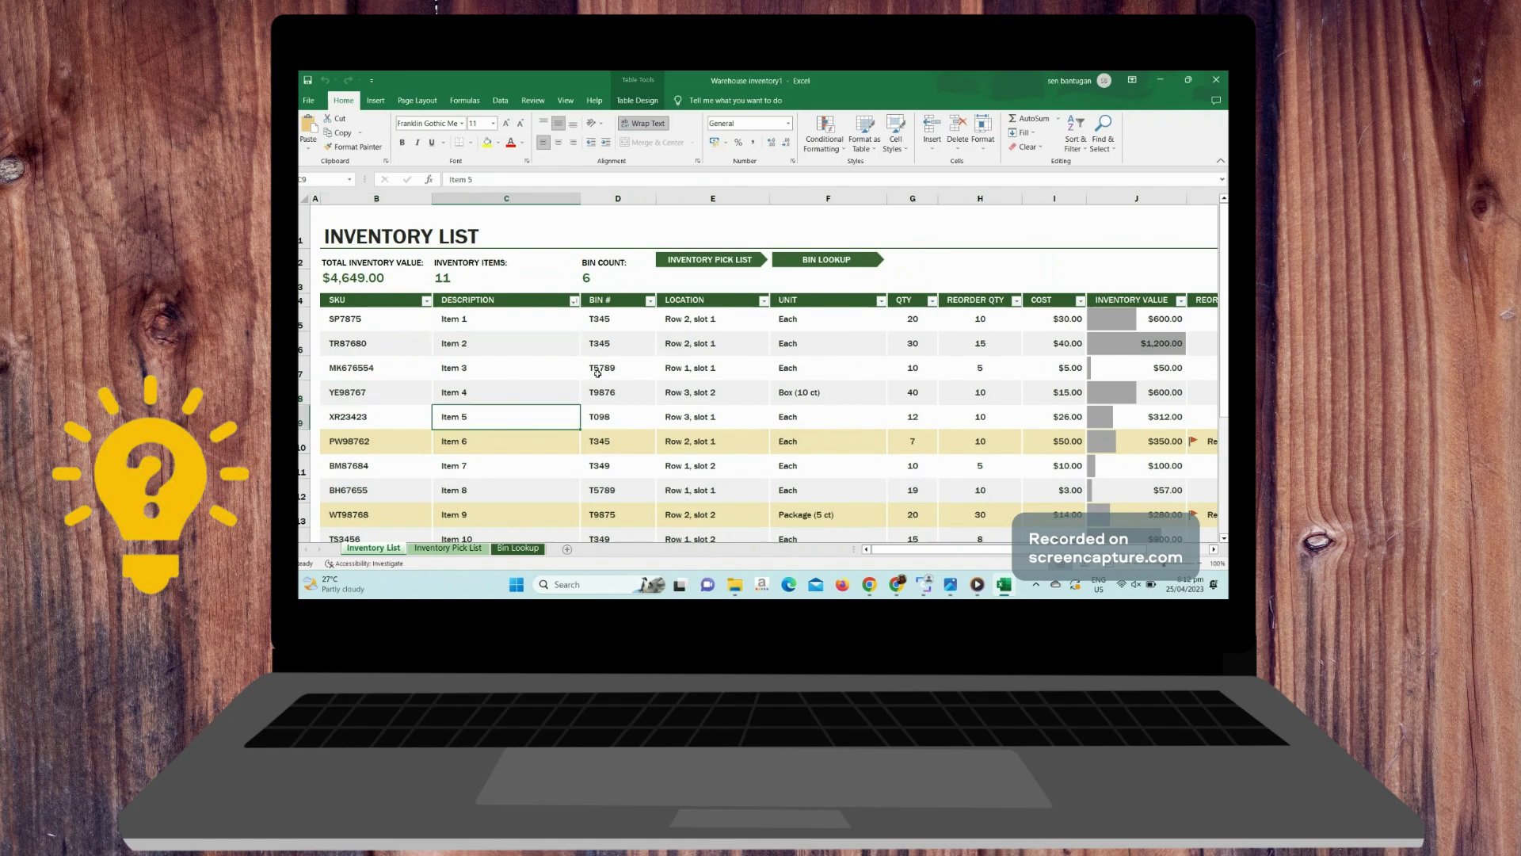
click(606, 320)
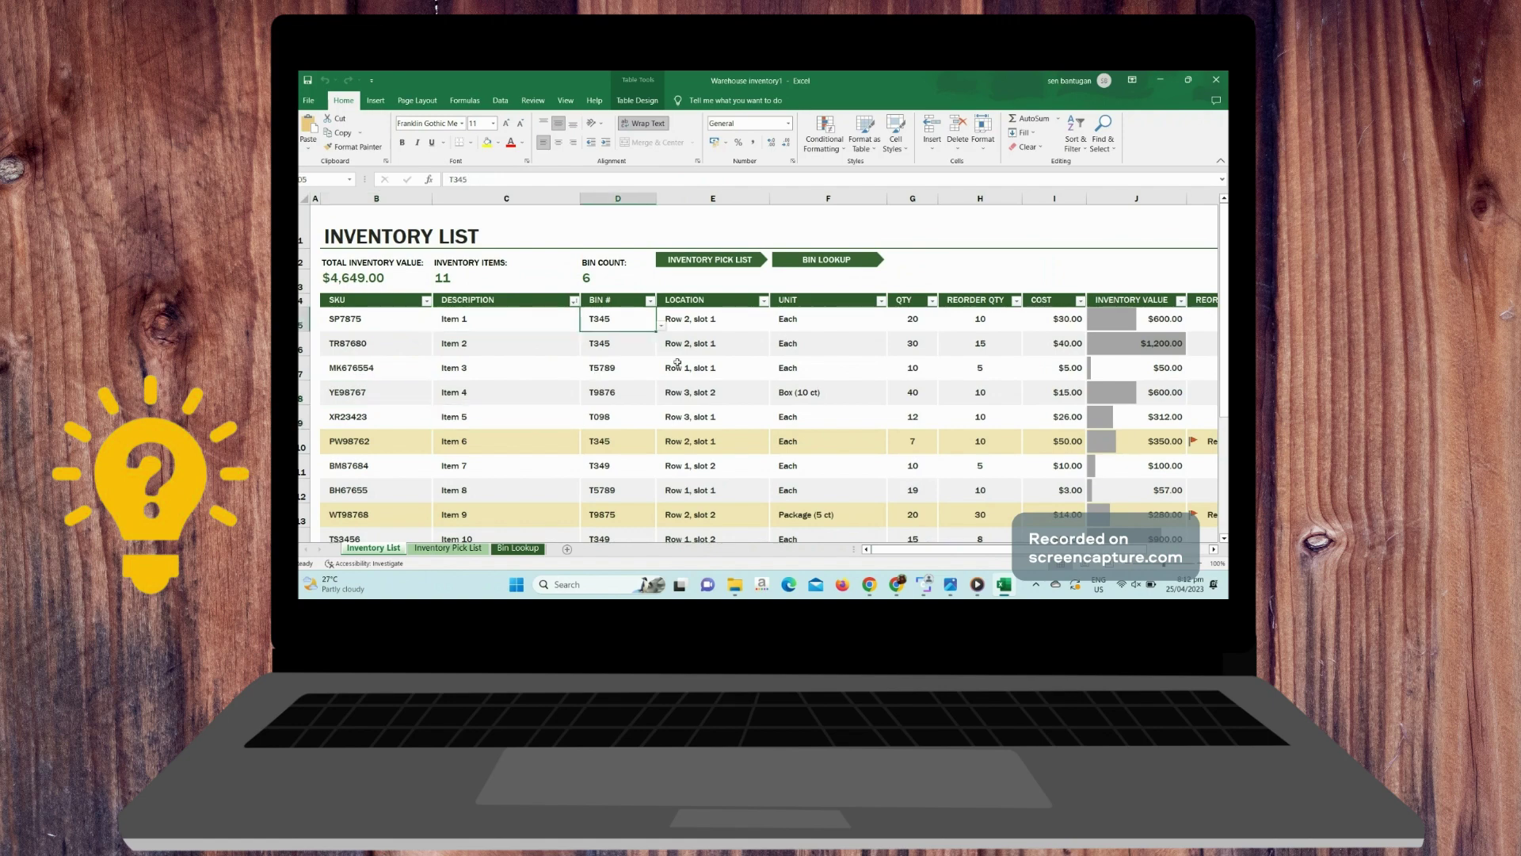
key(Right)
click(806, 322)
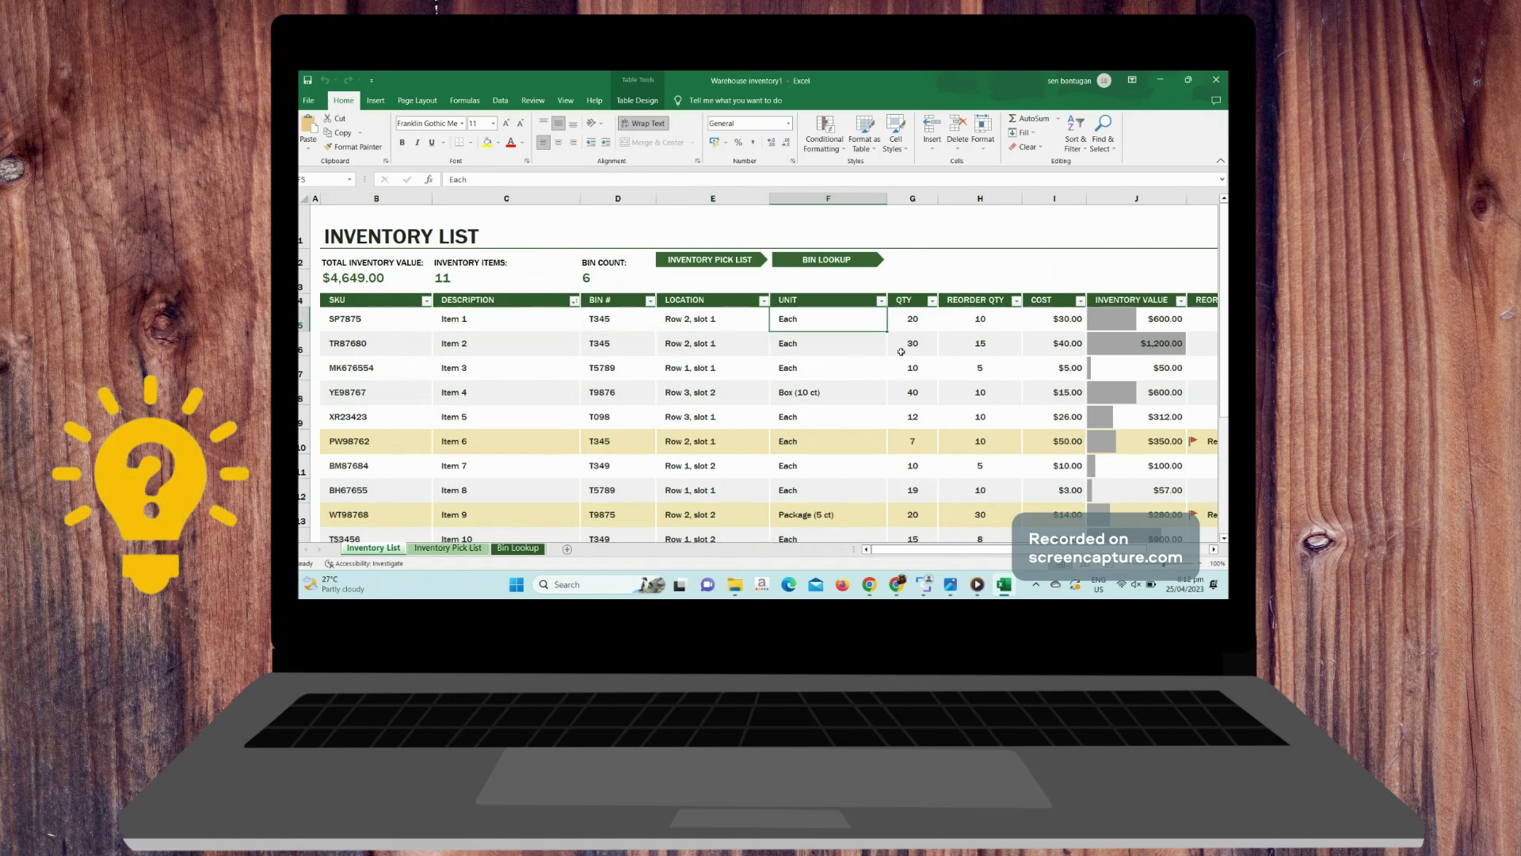
key(Right)
key(Right)
key(Right)
key(Right)
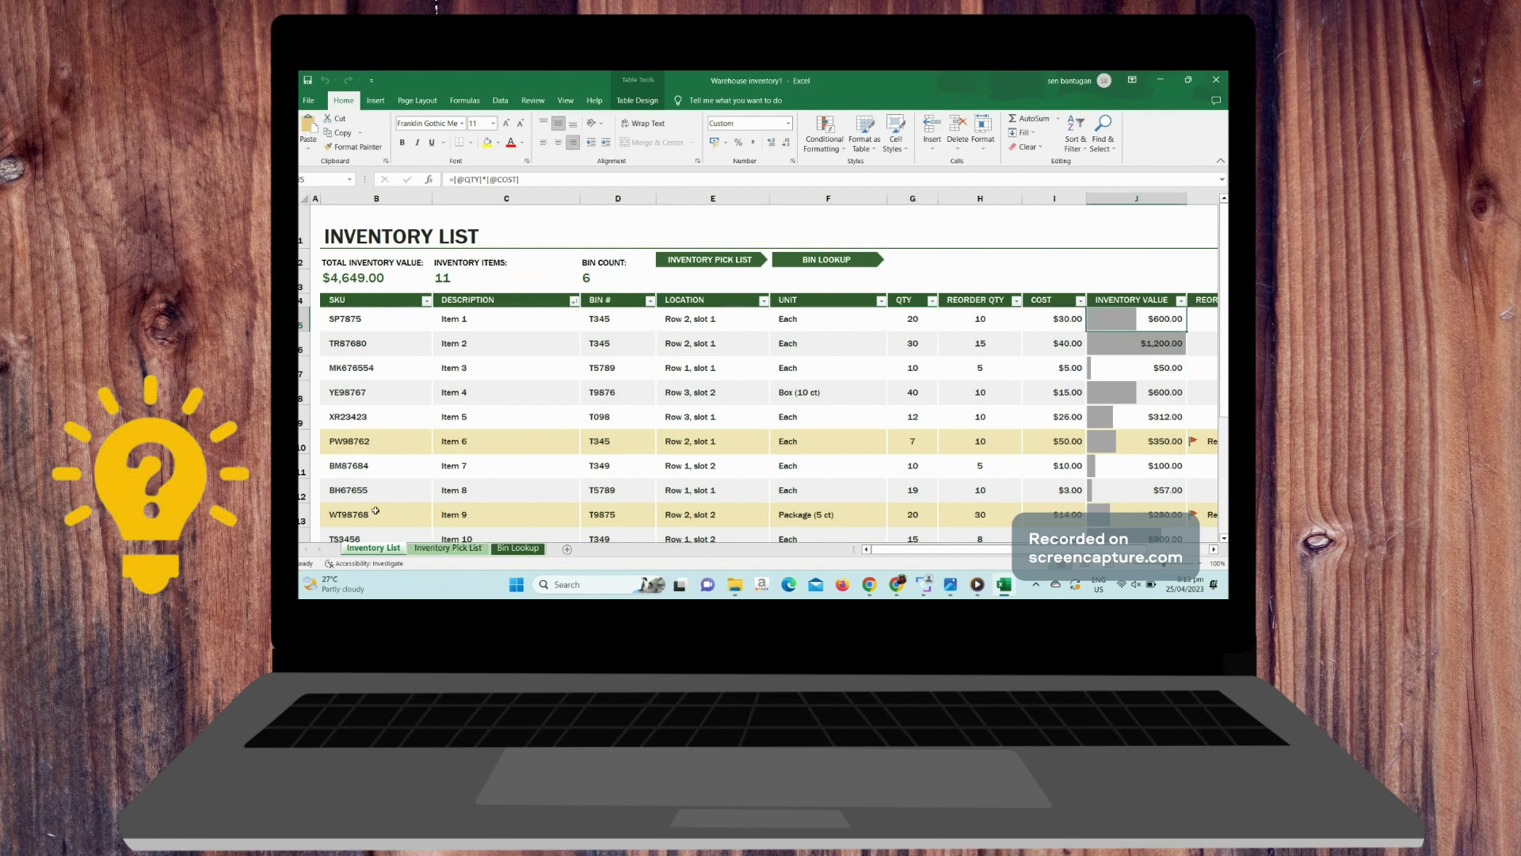
View the Inventory Pick List and Bin Lookup worksheets, and return to the Inventory List worksheet
click(447, 548)
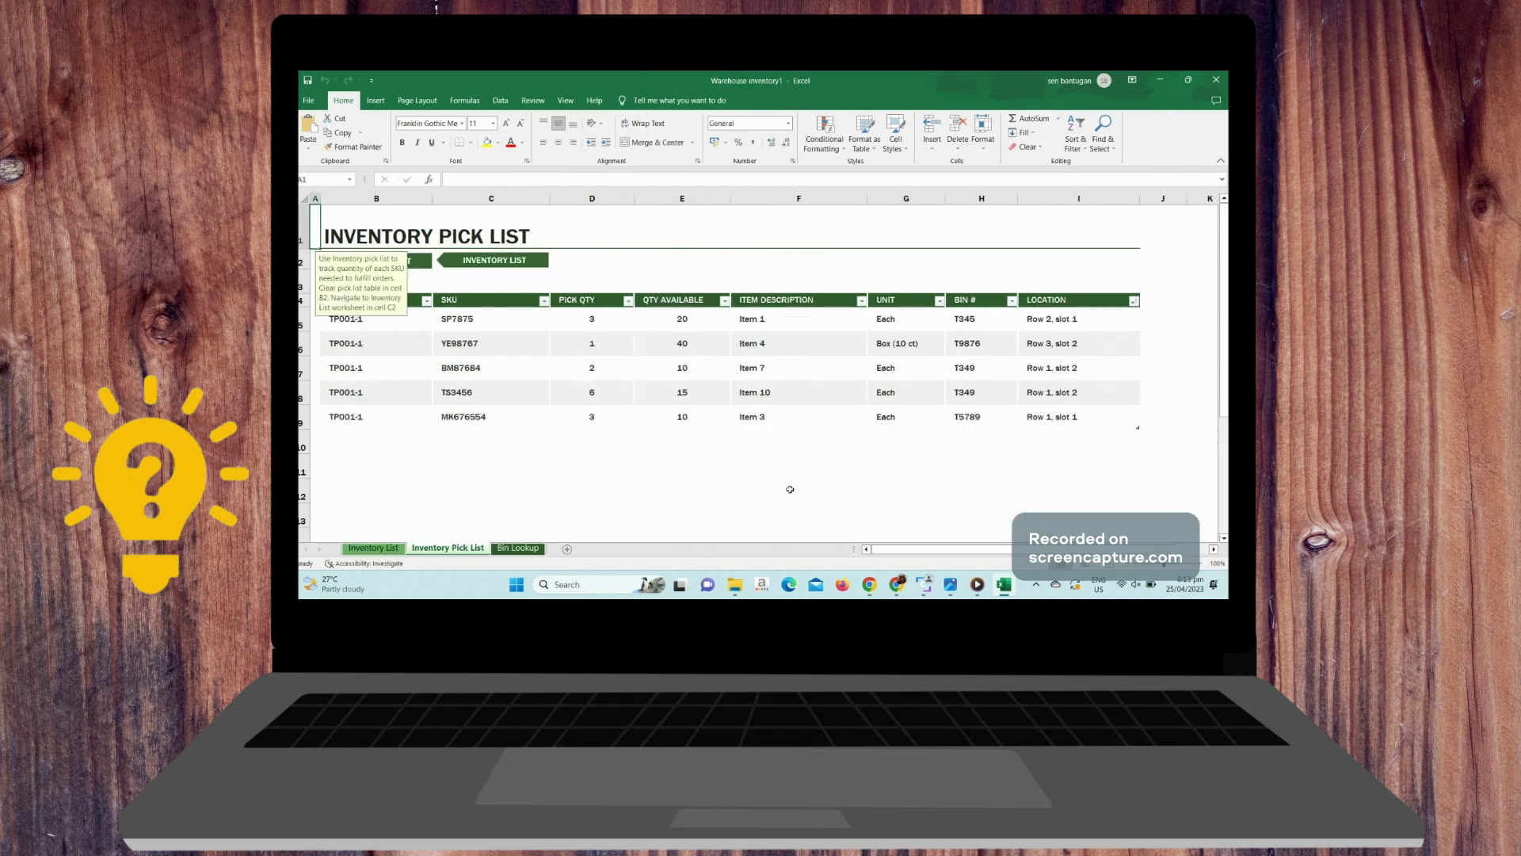
click(523, 550)
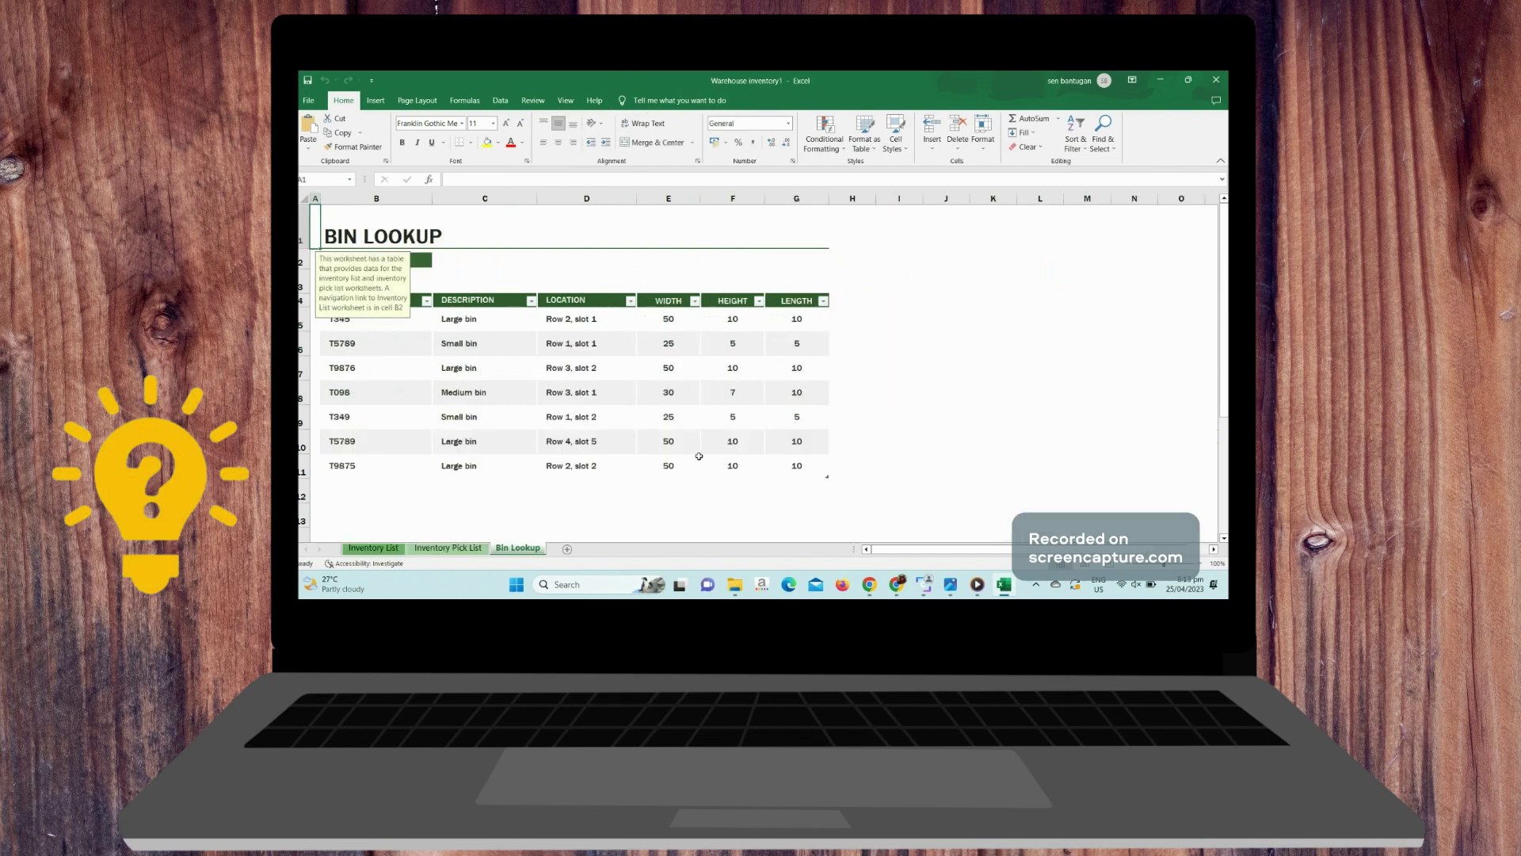
click(463, 548)
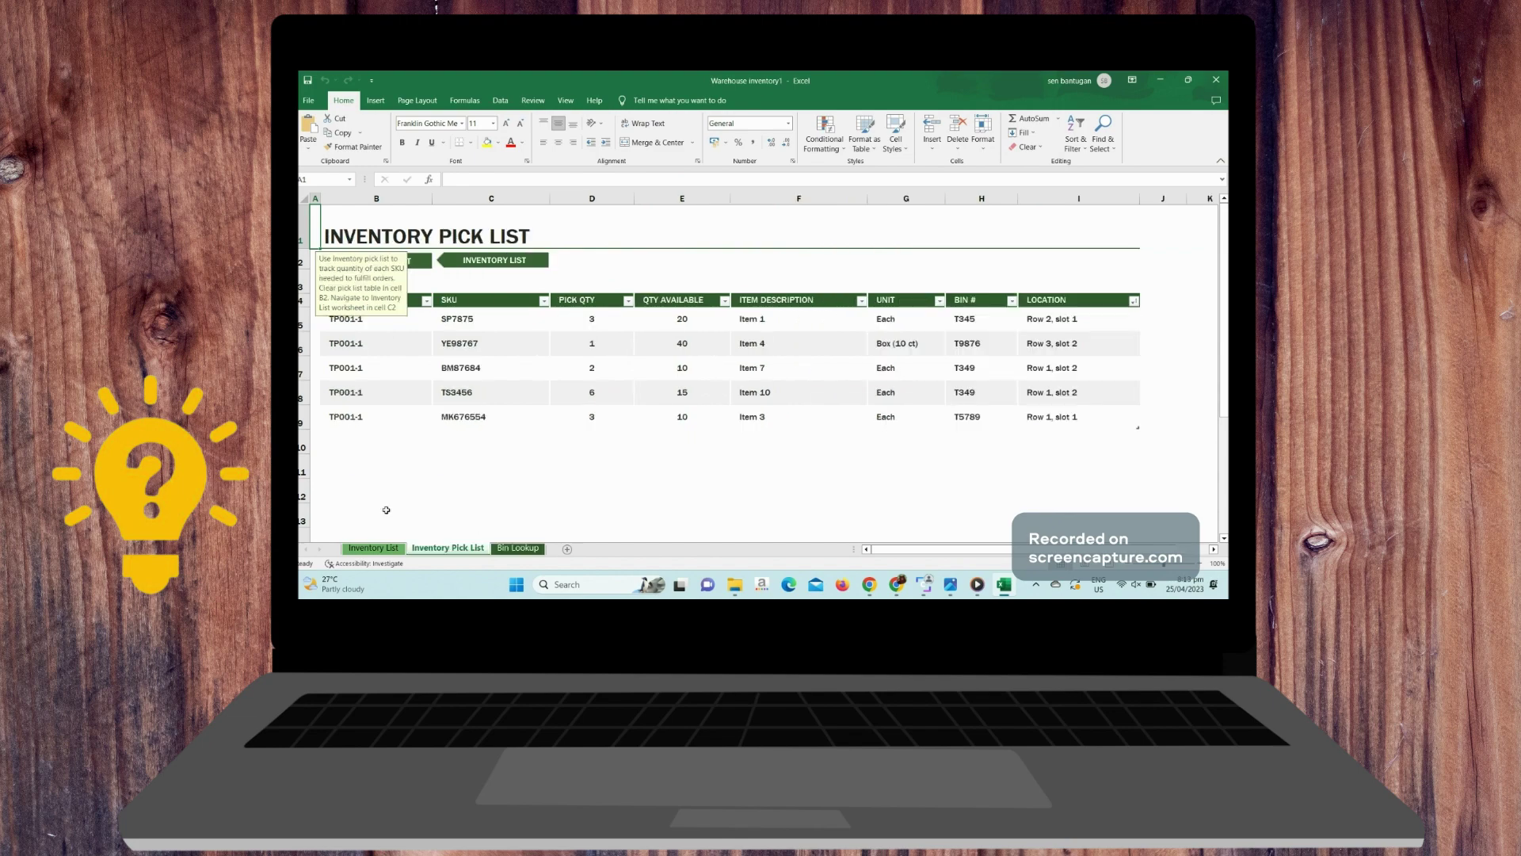
scroll(938, 432, up, 1)
click(373, 547)
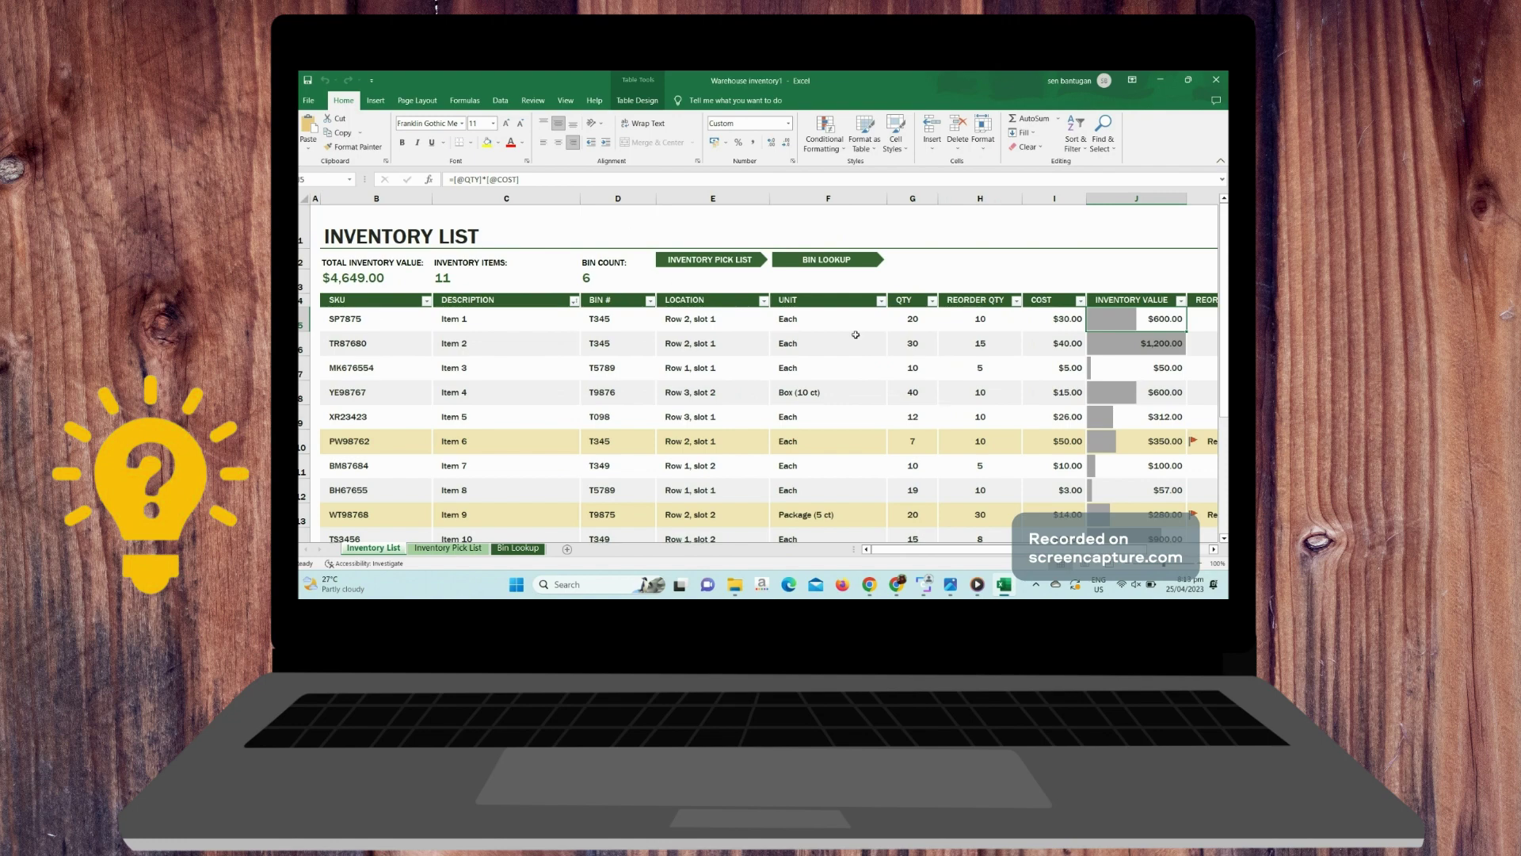
Review all Inventory List rows, checking the Reorder flag for Item 6 and the cost of Item 1
scroll(856, 334, down, 1)
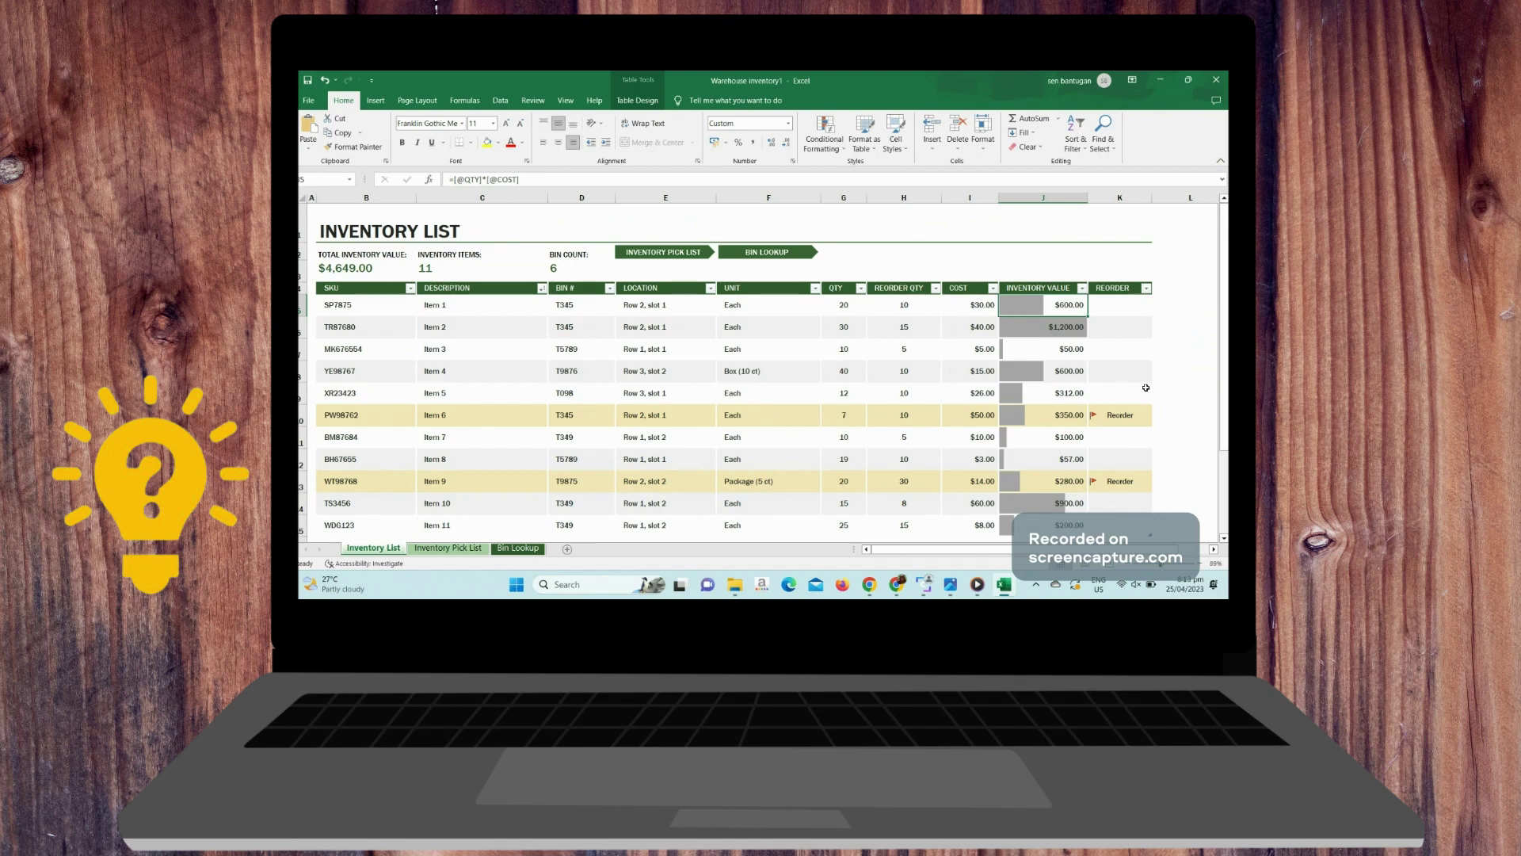
scroll(1145, 388, down, 1)
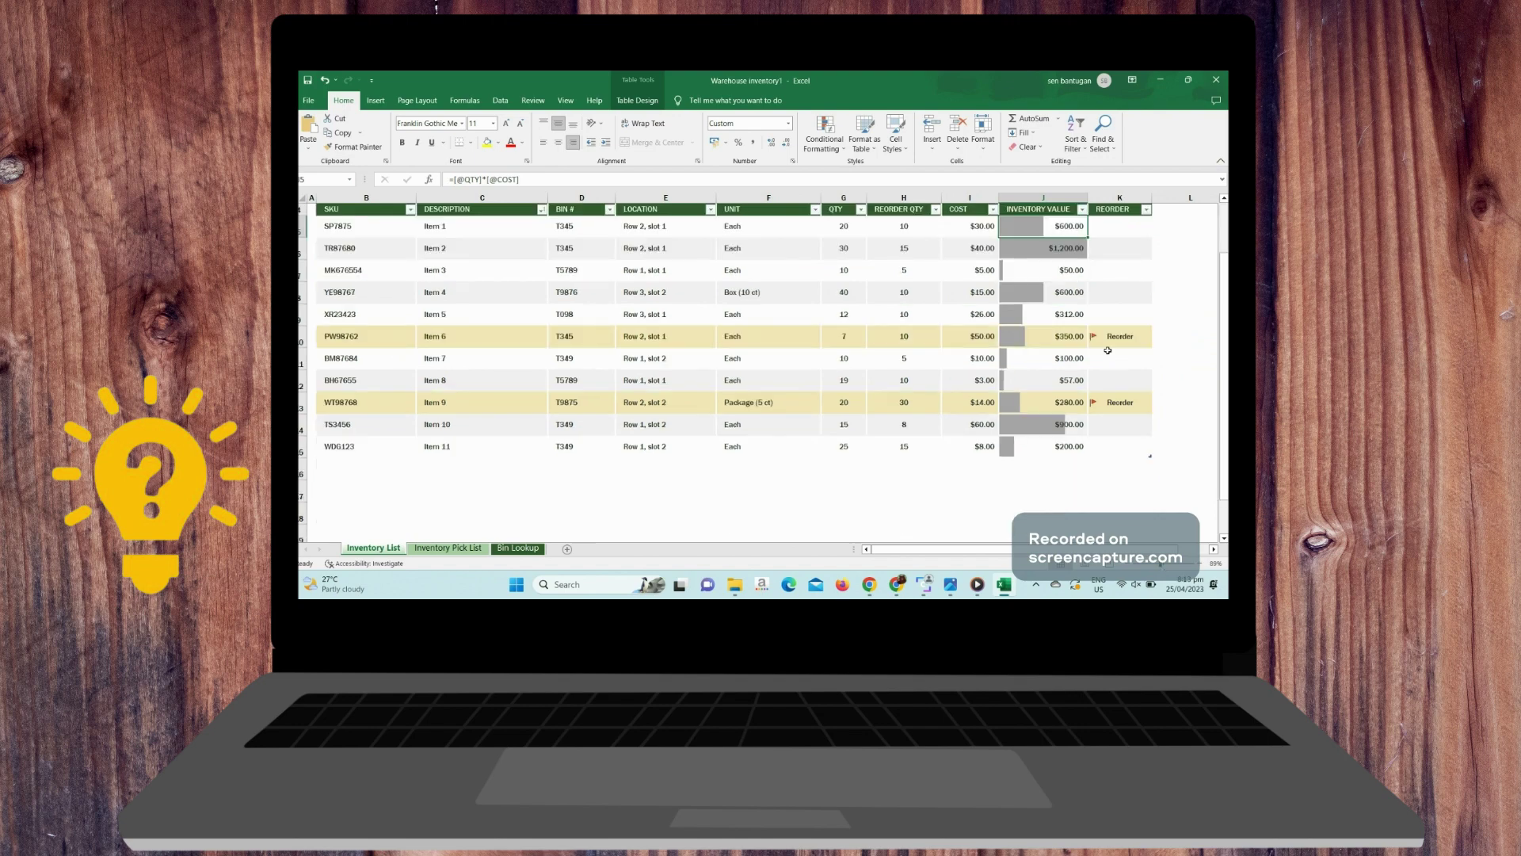
scroll(1120, 335, up, 1)
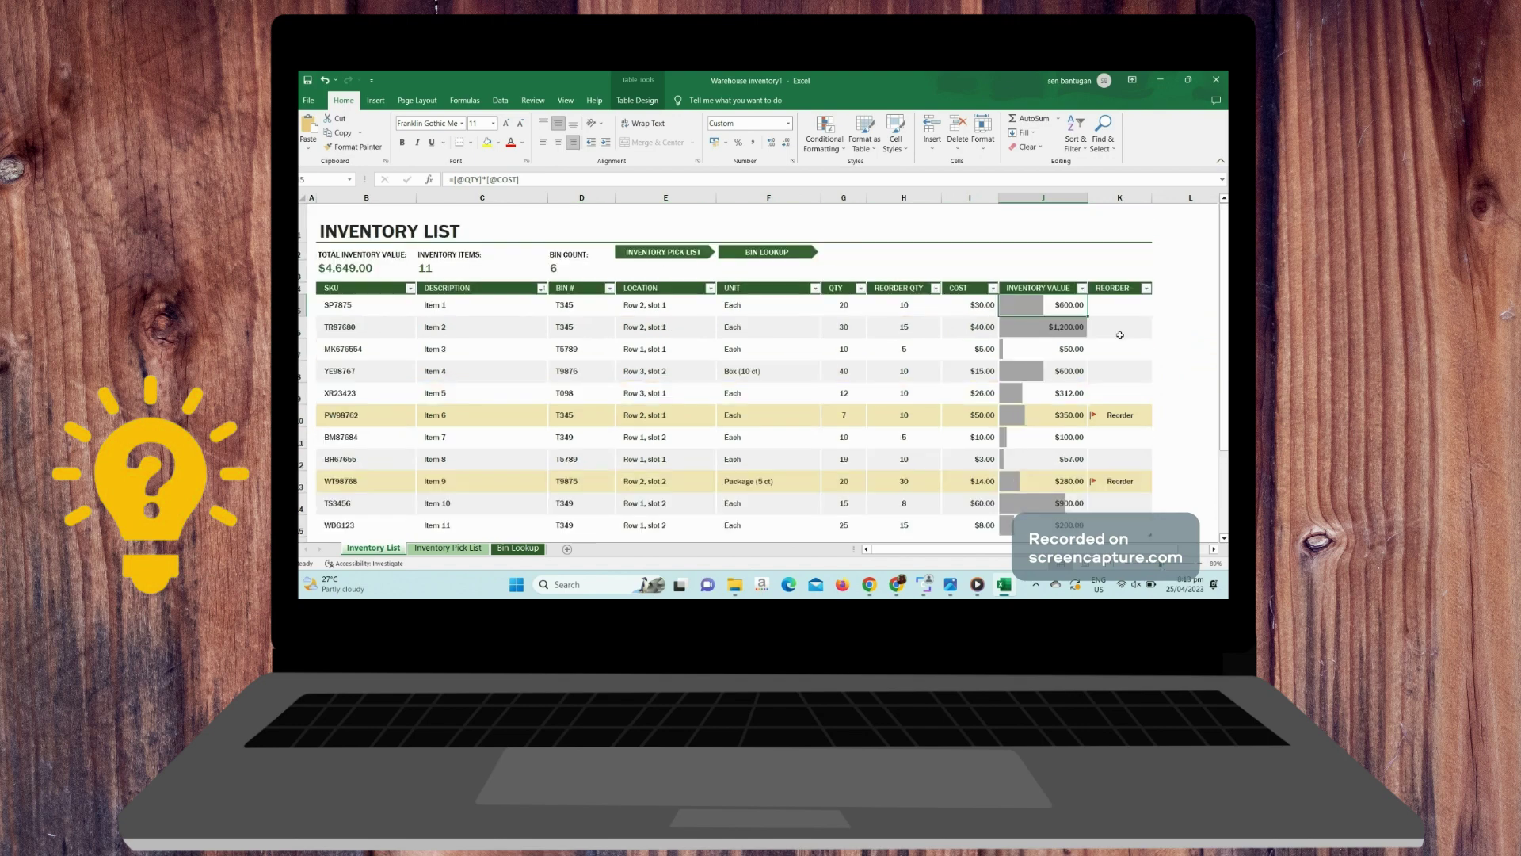
click(1132, 420)
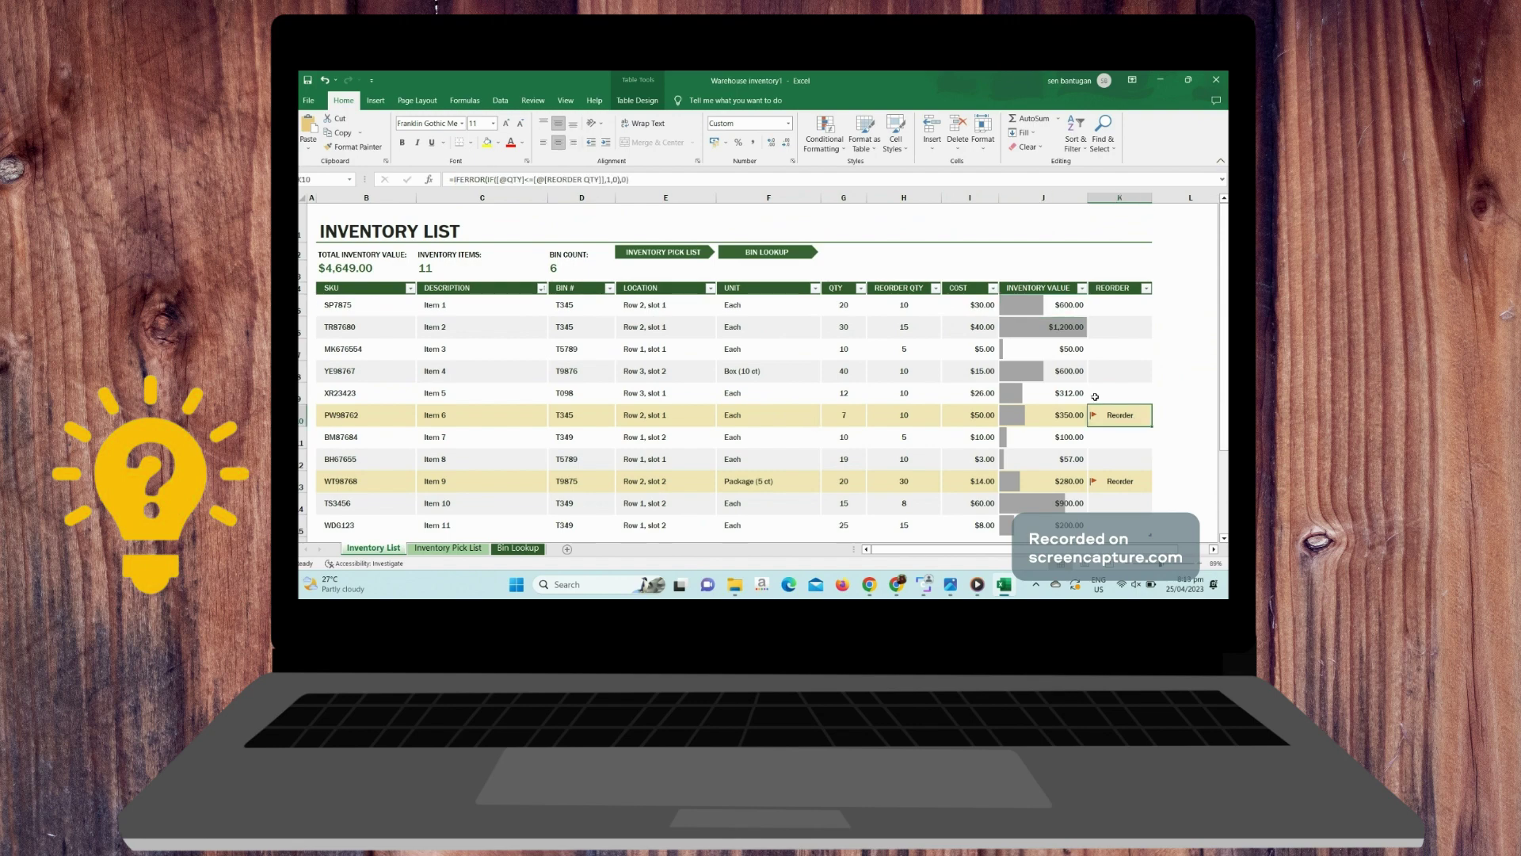
click(972, 305)
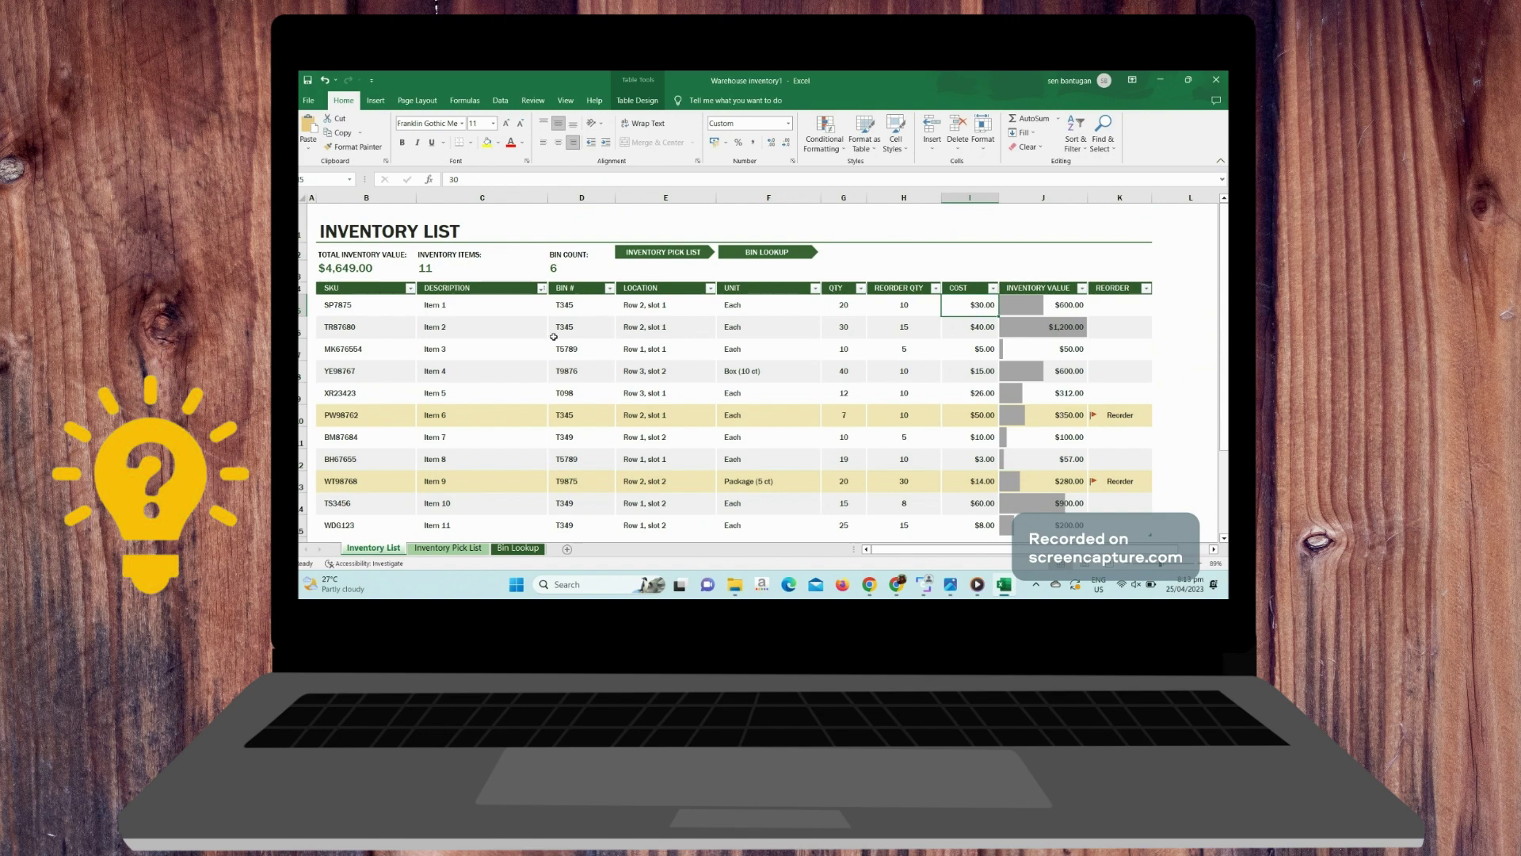
scroll(838, 371, down, 1)
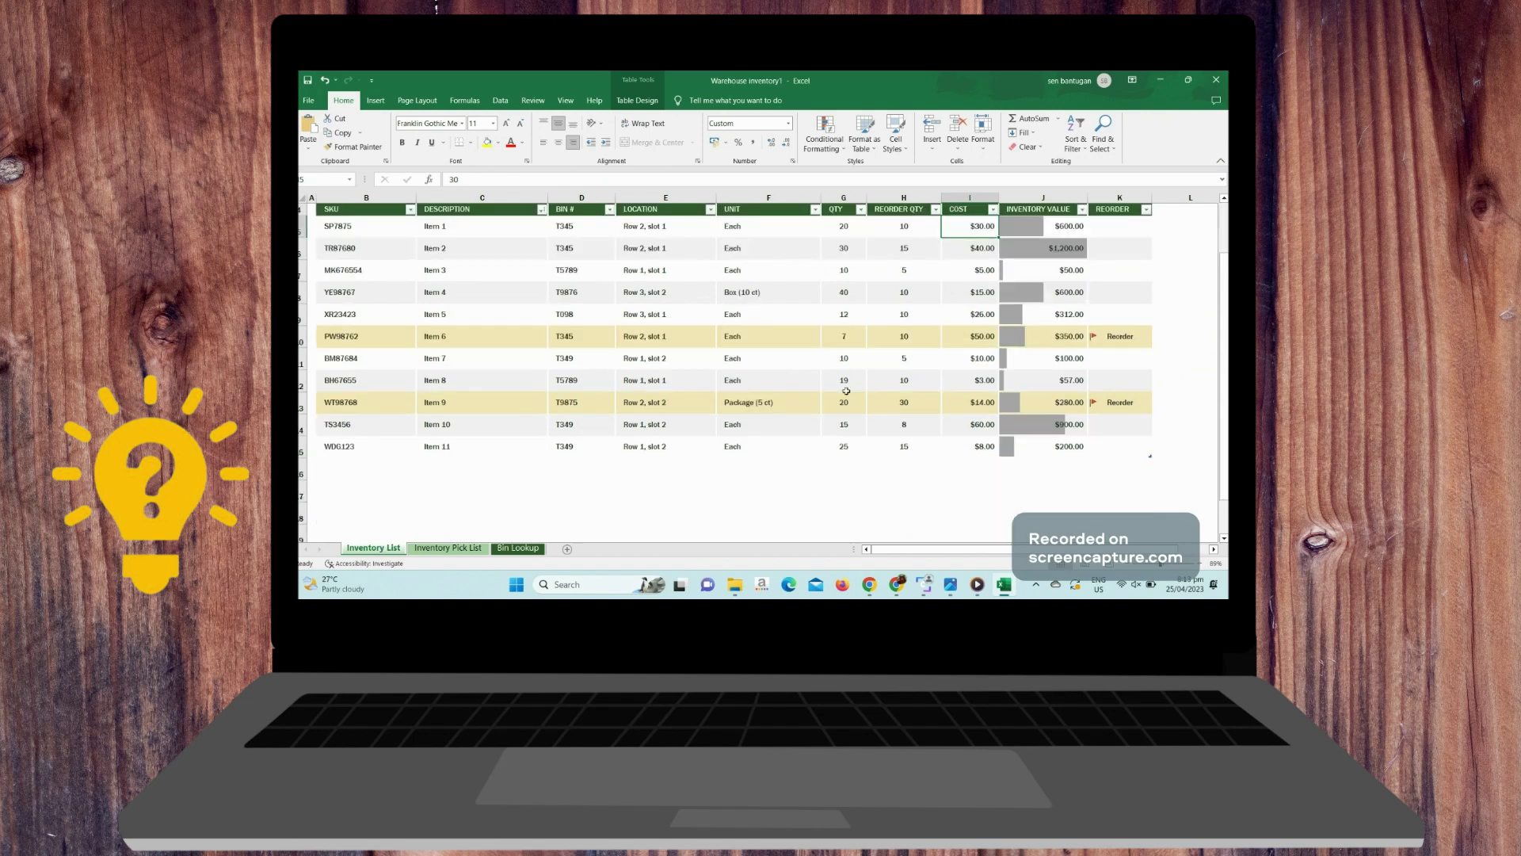
scroll(846, 390, up, 1)
scroll(628, 332, down, 1)
scroll(736, 411, up, 1)
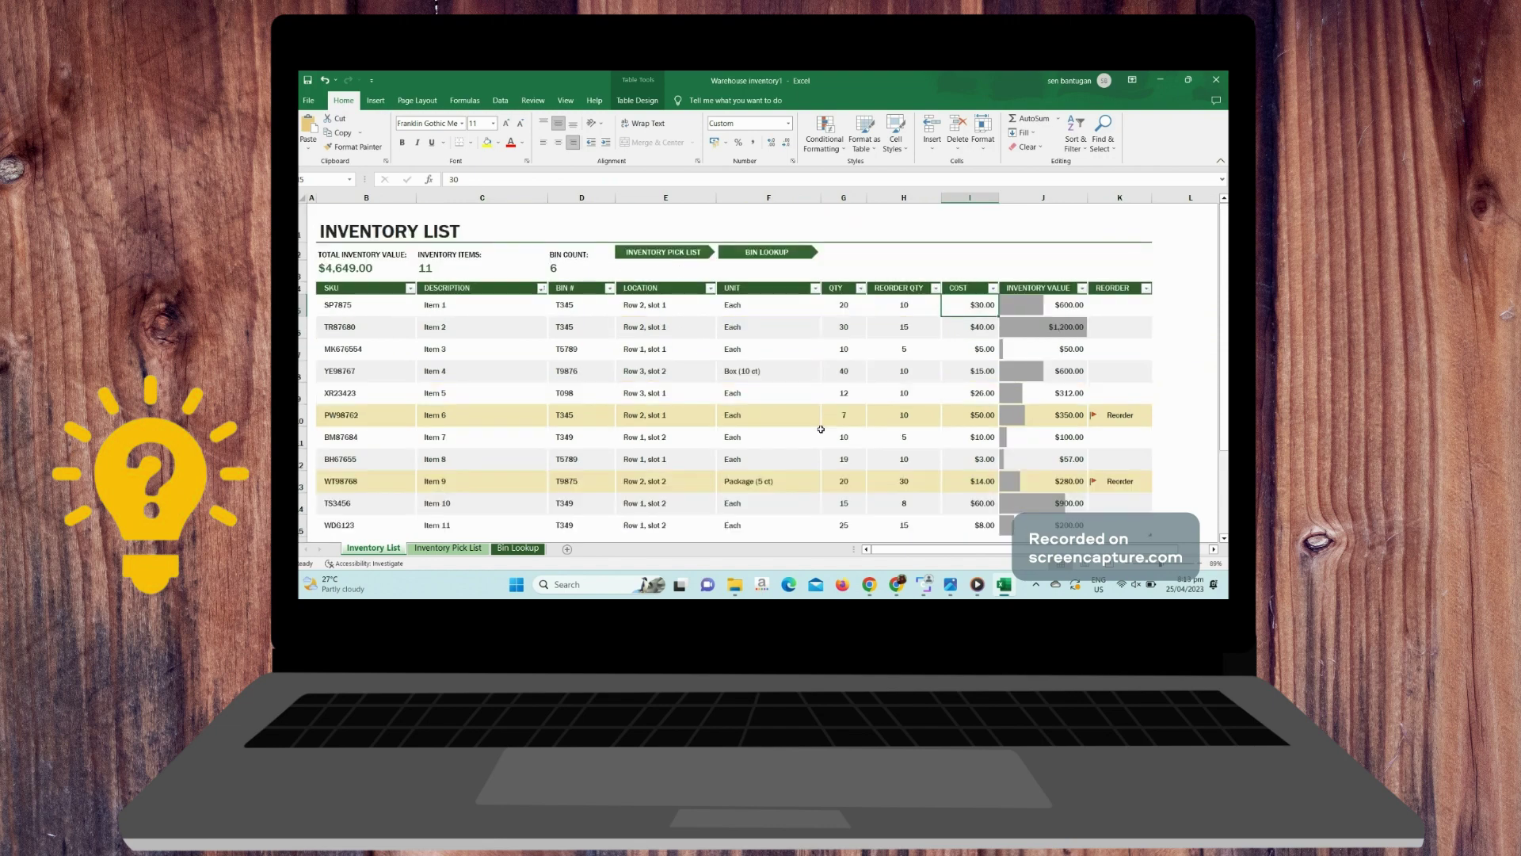
scroll(821, 429, down, 1)
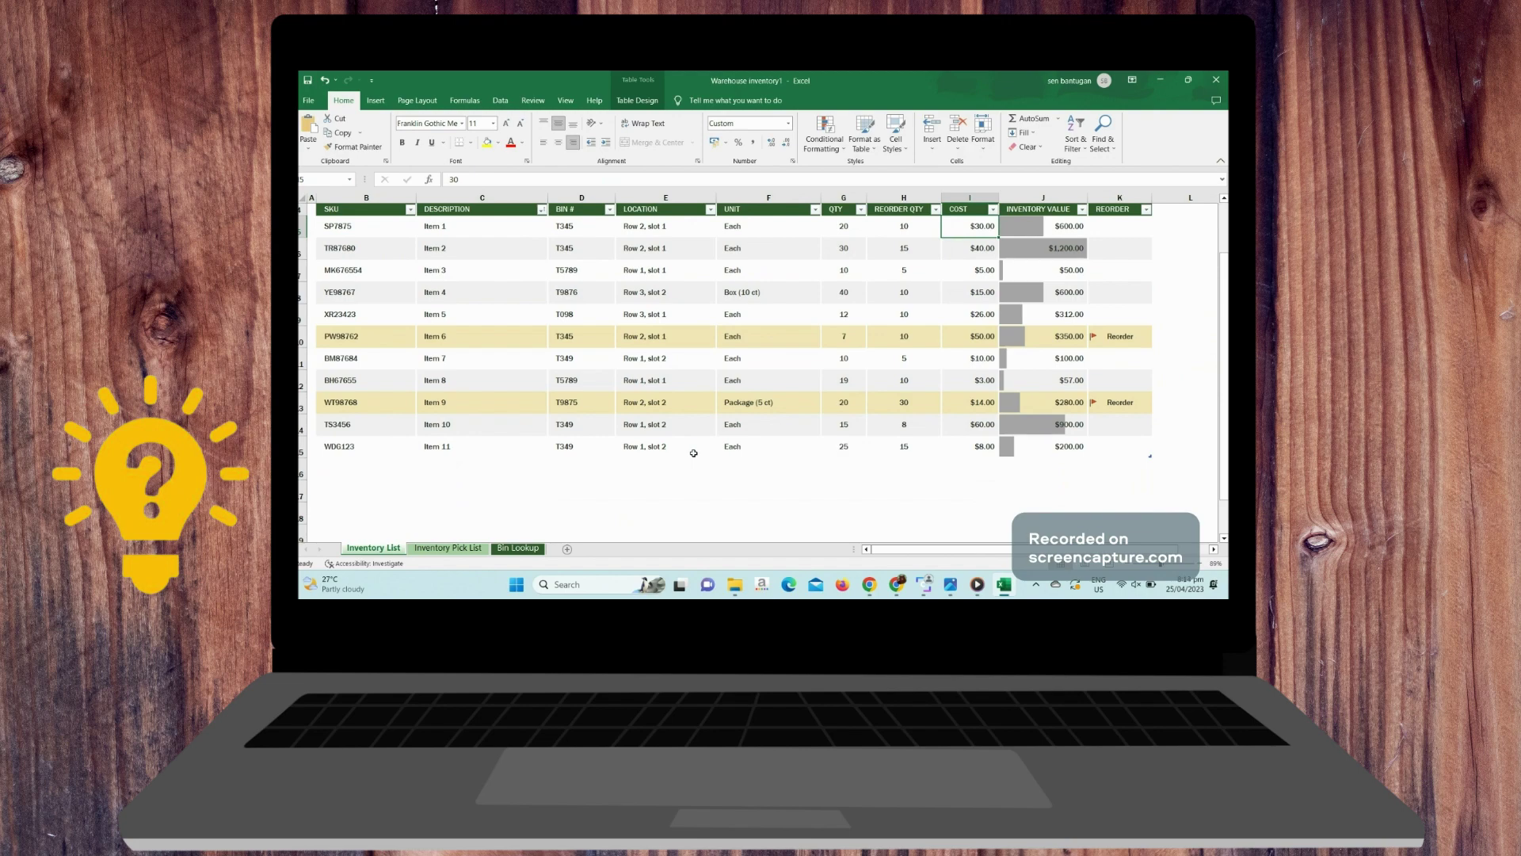
Open the Inventory Pick List worksheet and examine the first row's pick quantity, SKU, order number, unit and item description
click(469, 547)
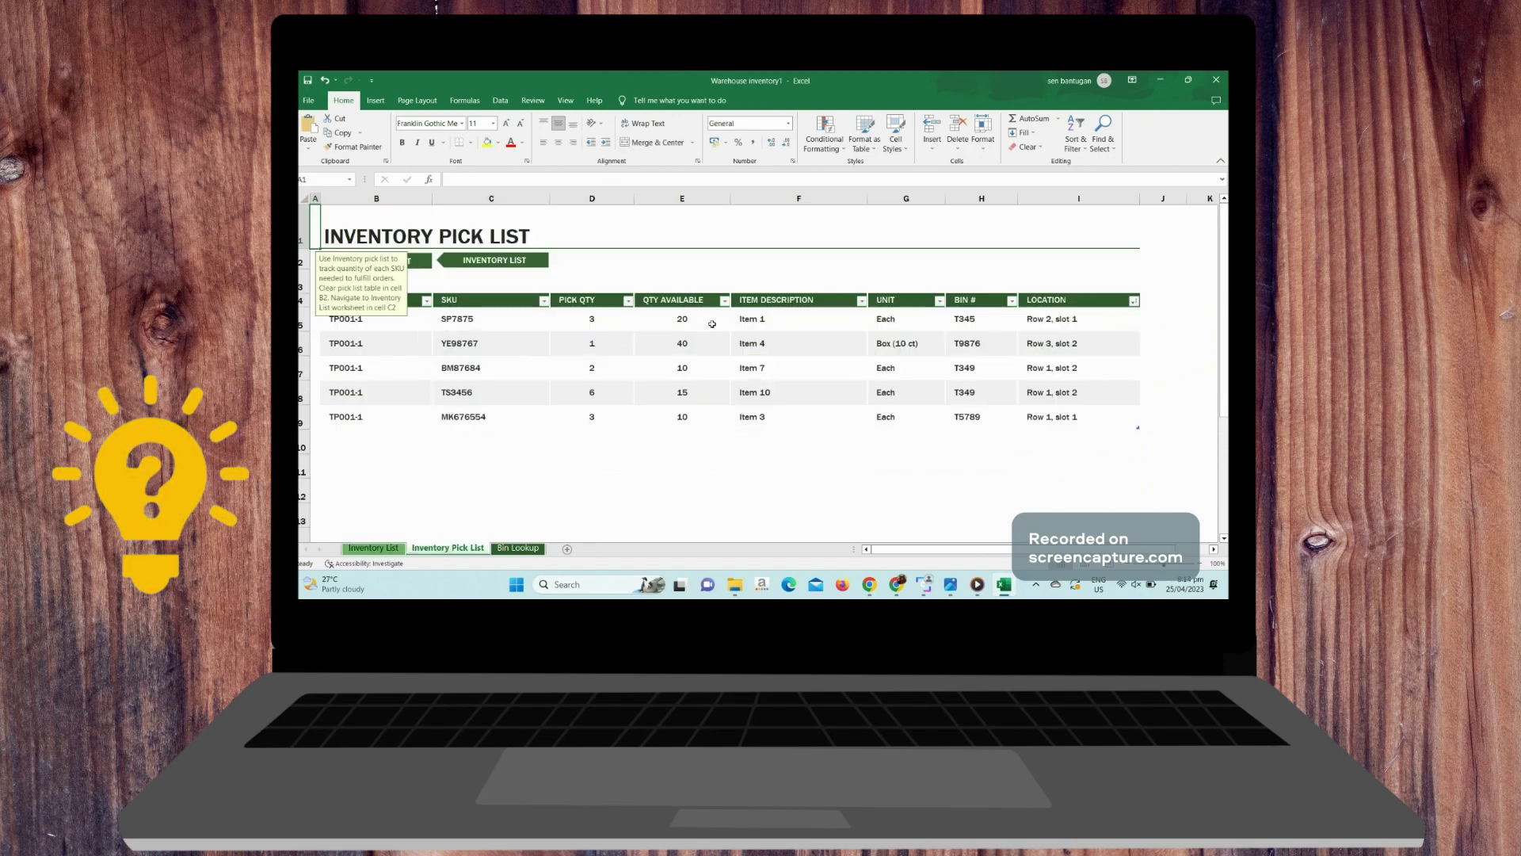
click(574, 320)
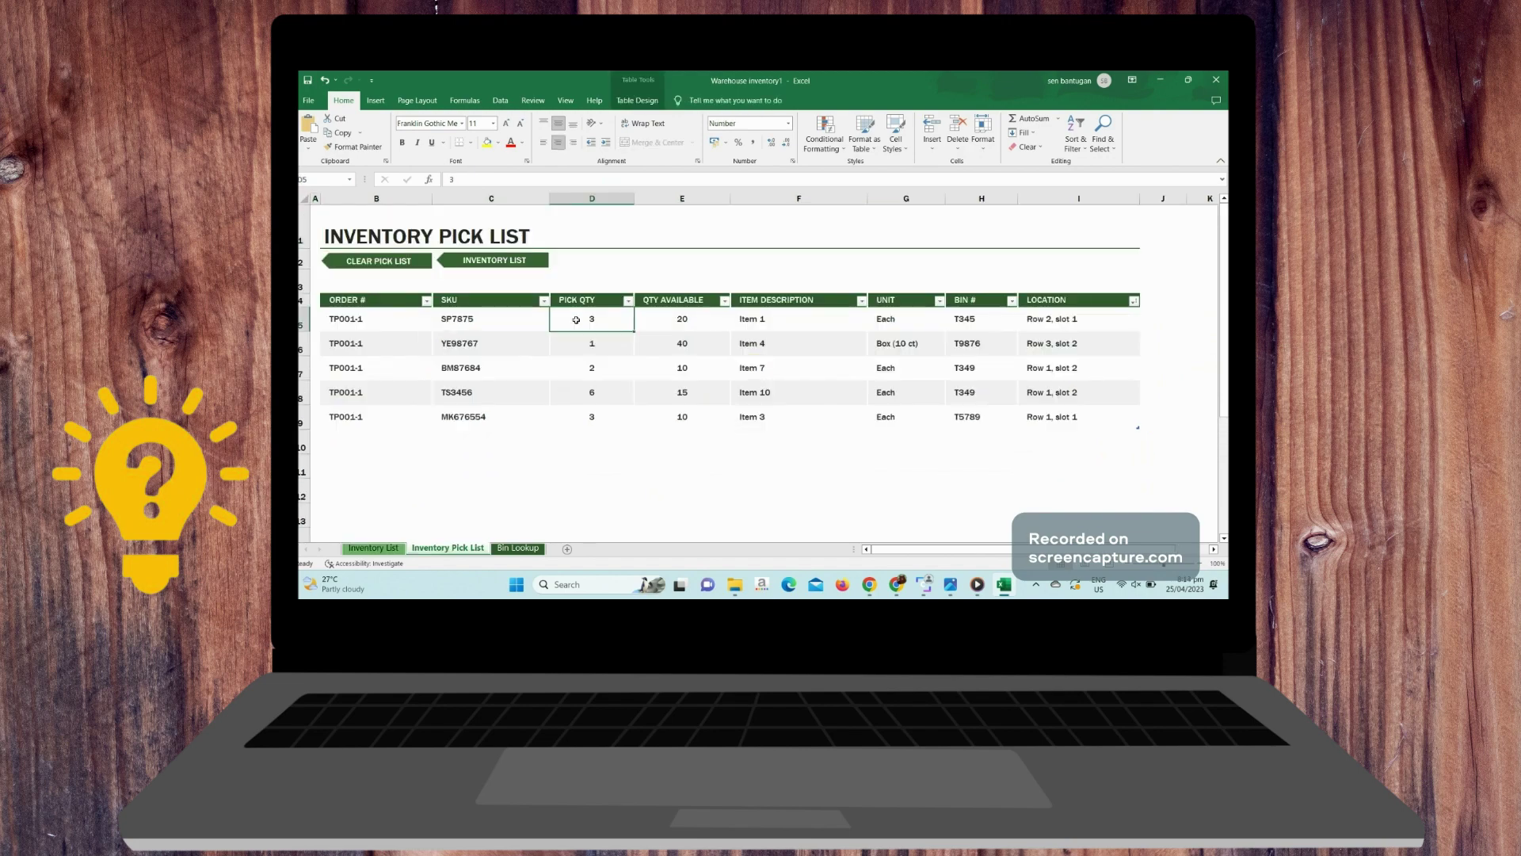
click(481, 328)
key(Left)
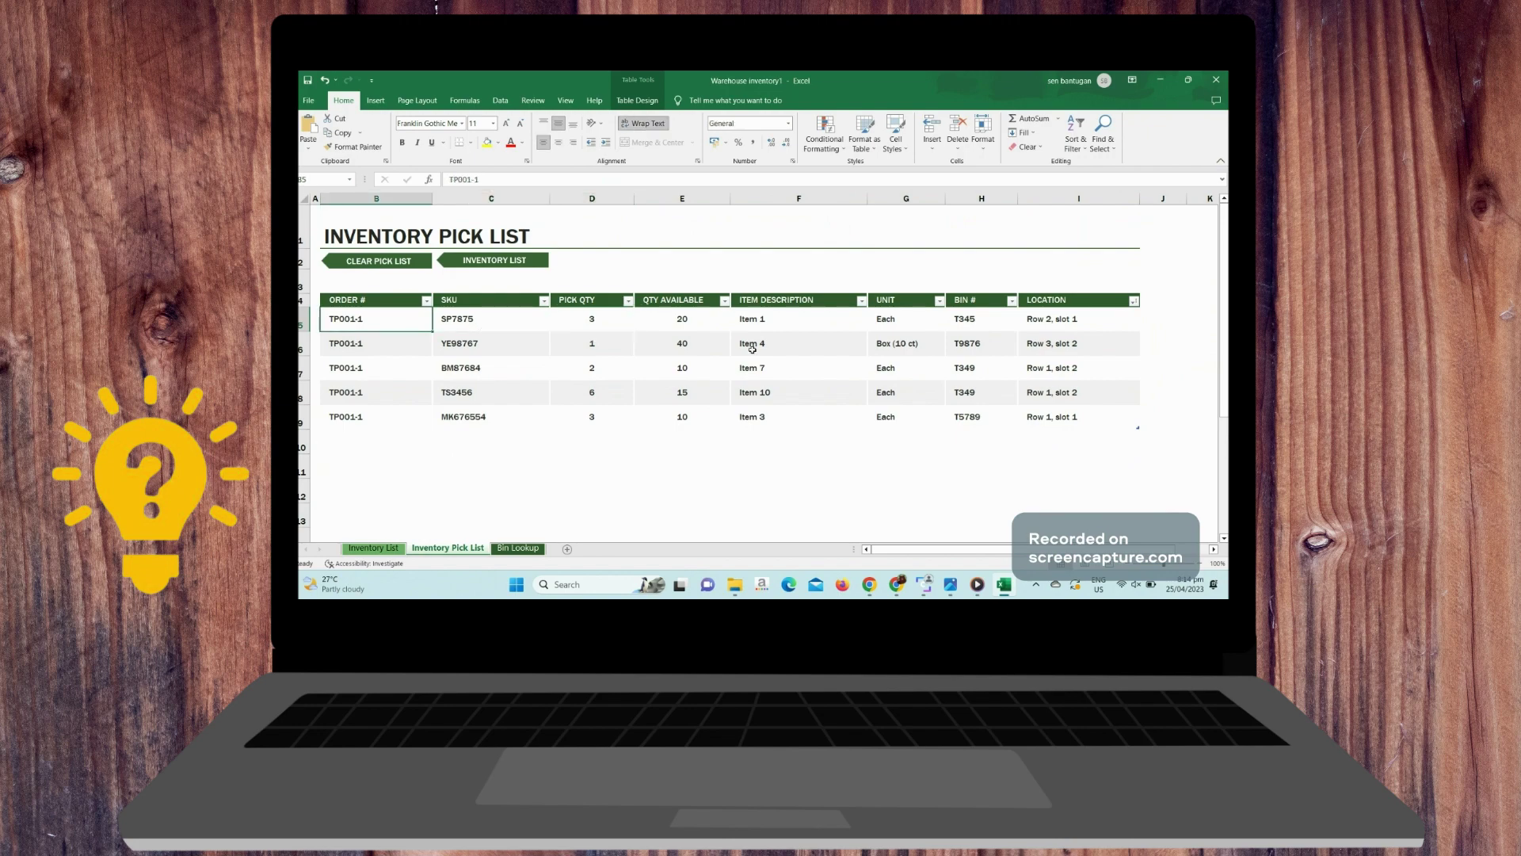
click(888, 318)
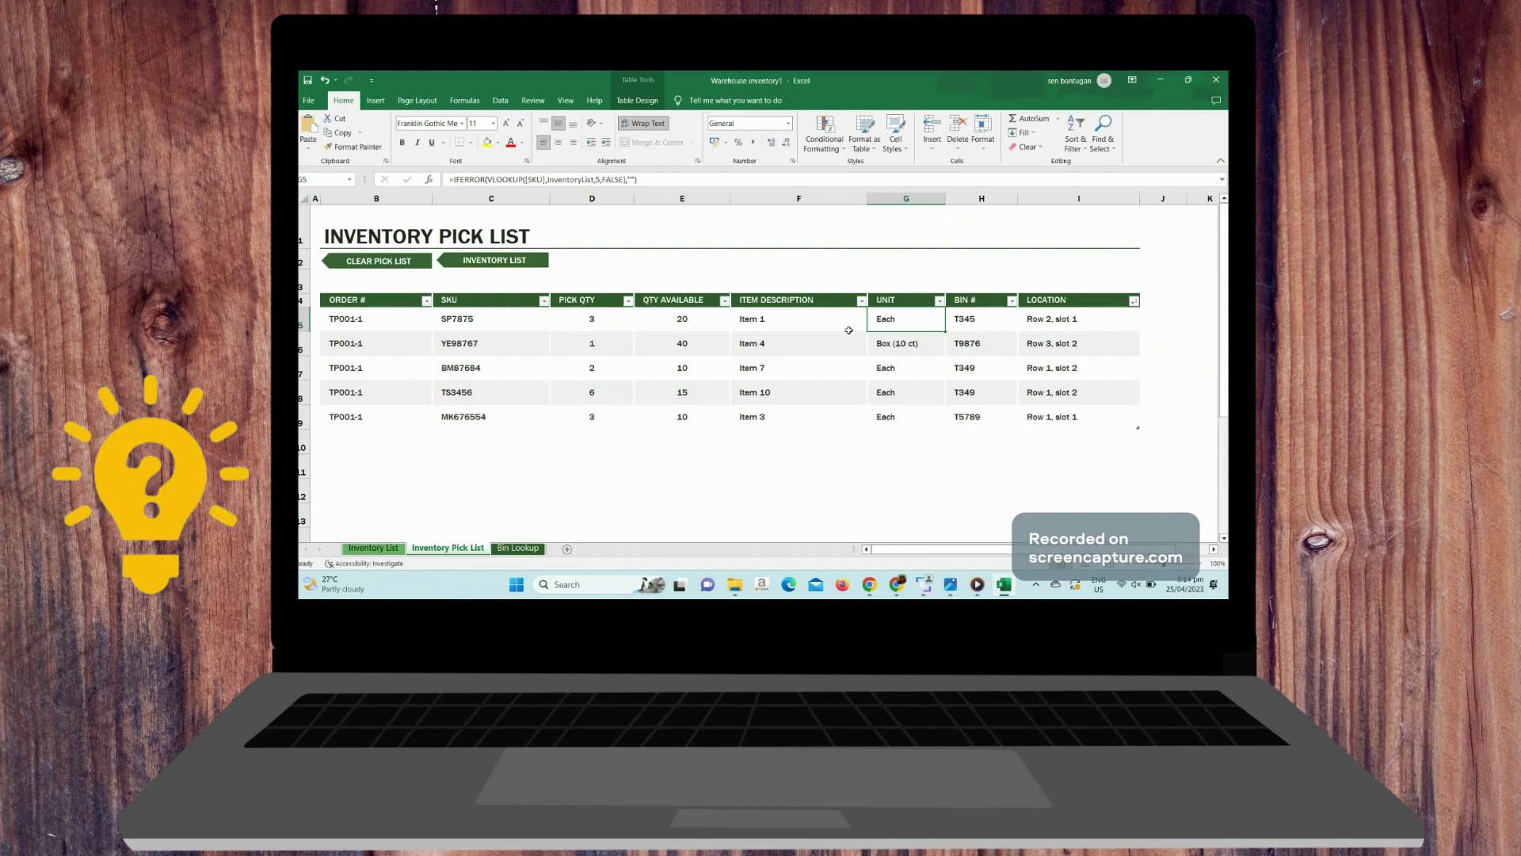
click(803, 323)
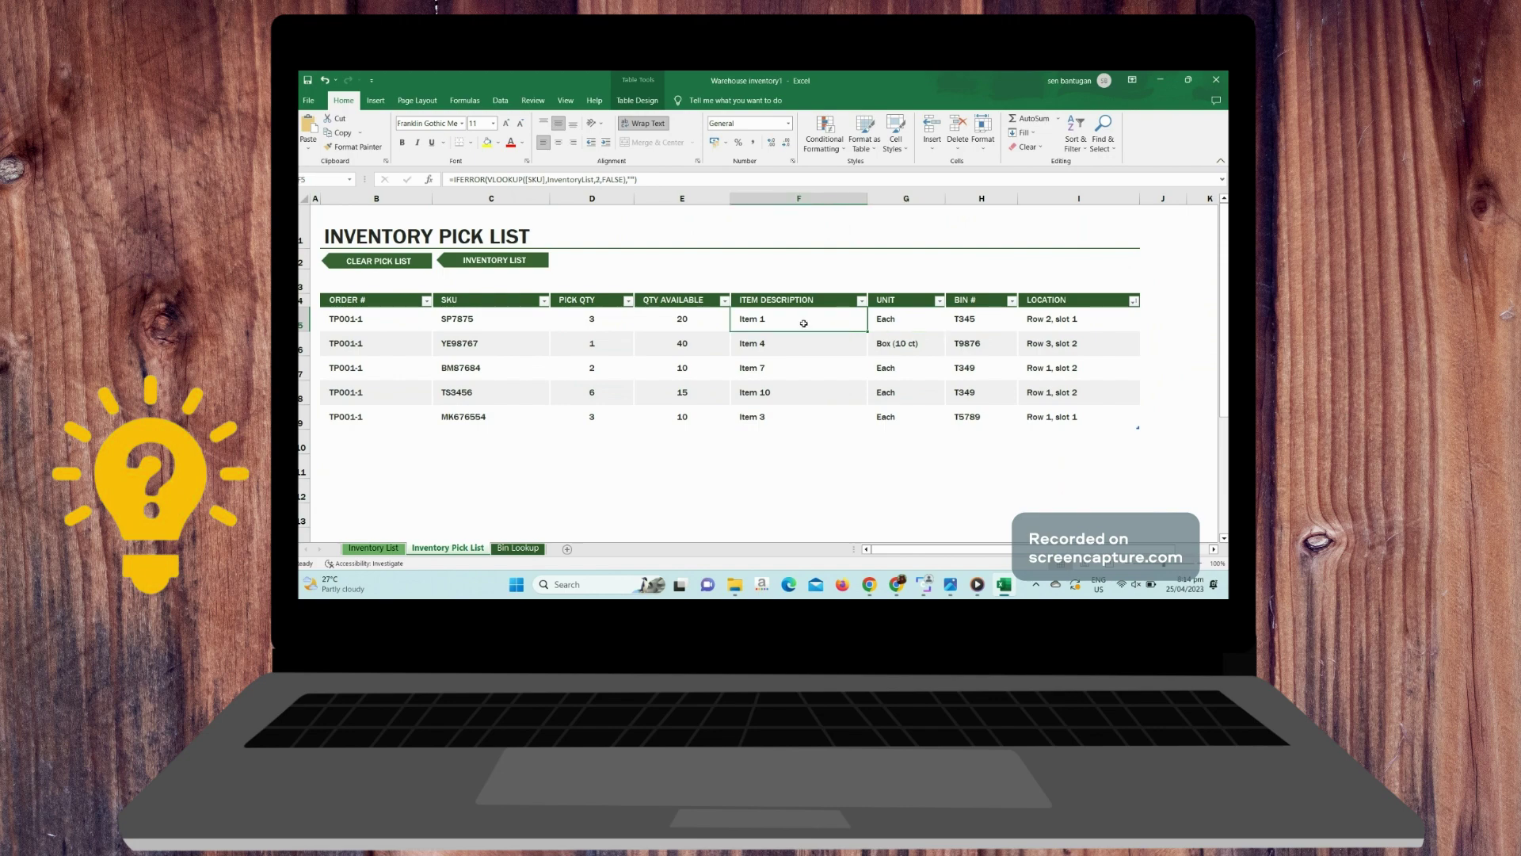
Check the locations of the first two pick list rows and view the Bin Lookup worksheet, returning to the Inventory List worksheet
click(1059, 327)
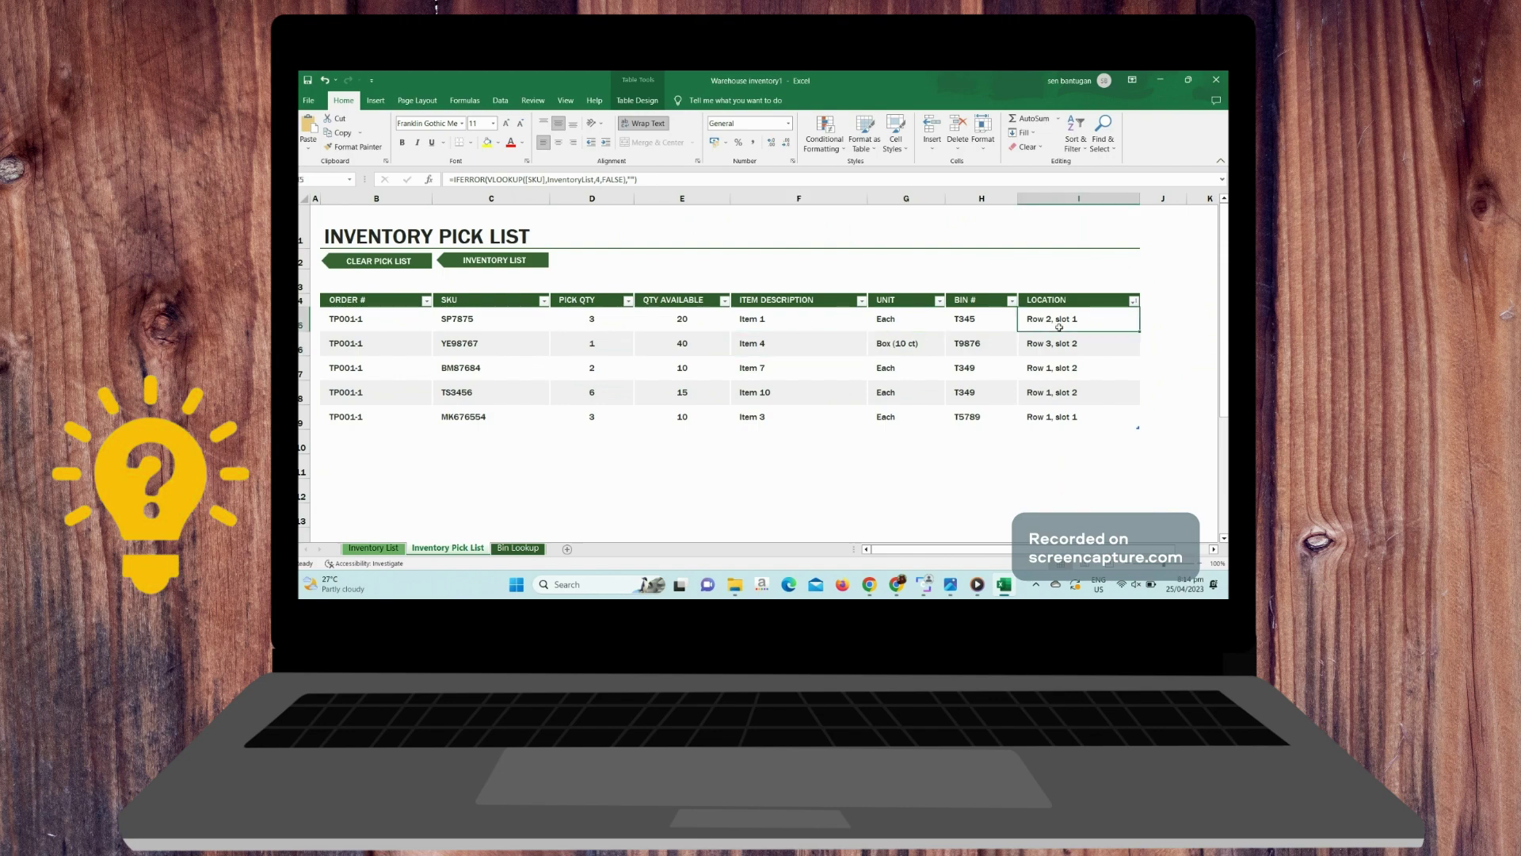
click(1062, 342)
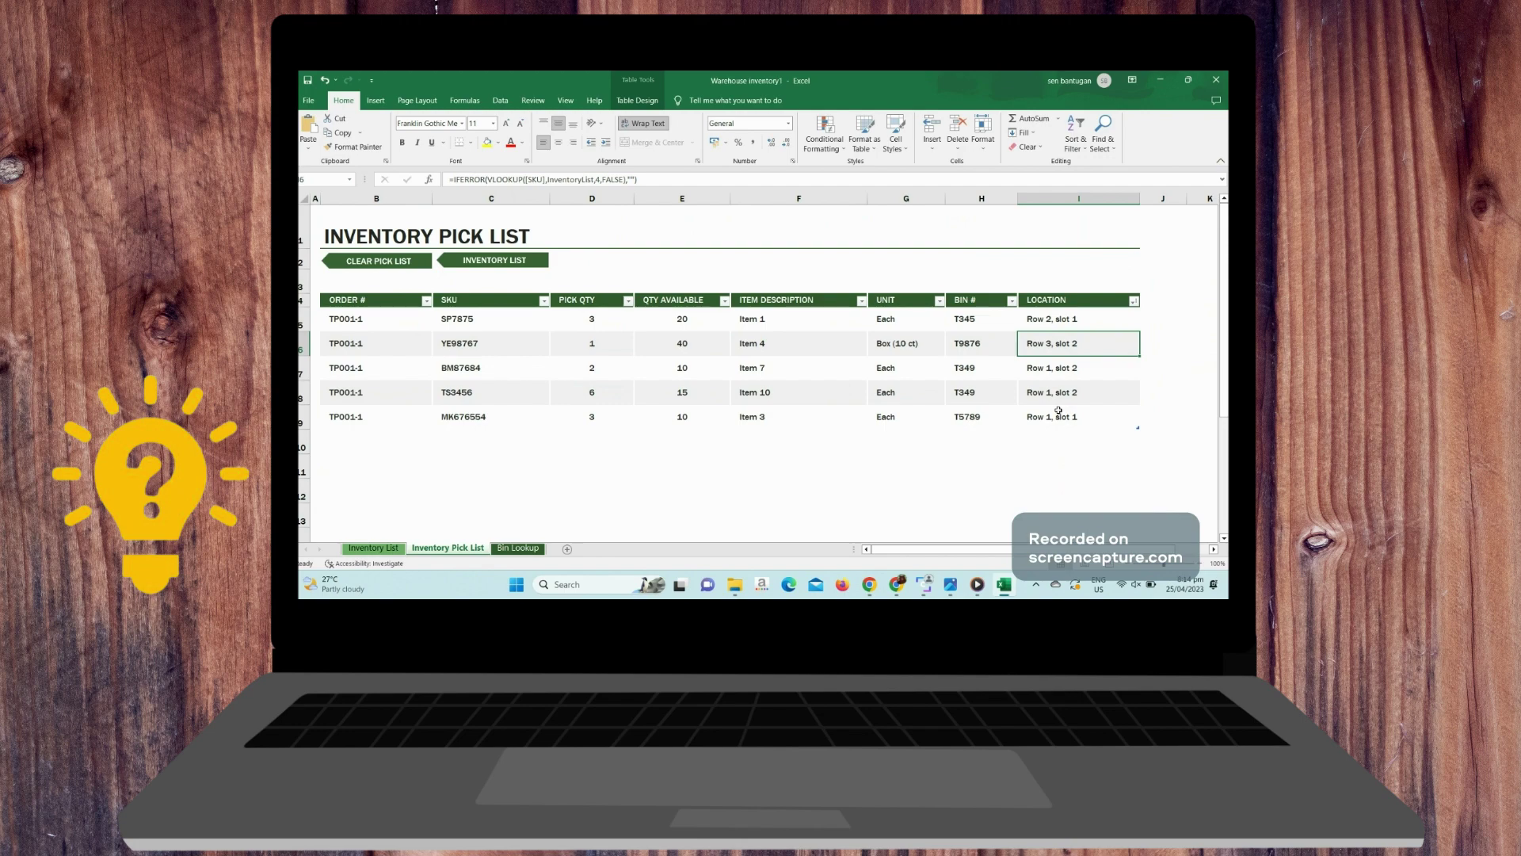
click(512, 548)
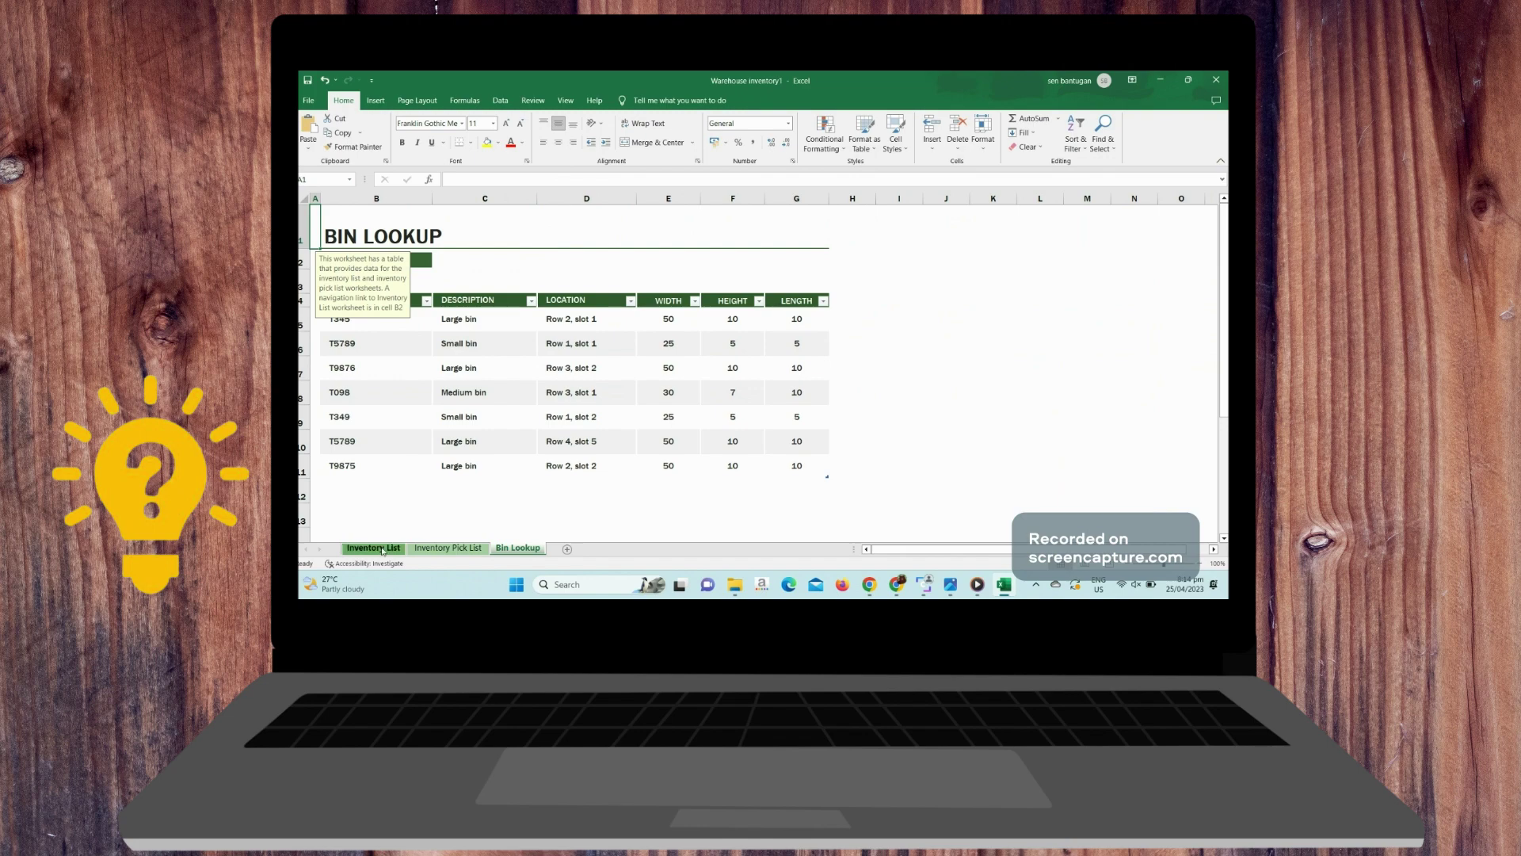
key(ctrl+Page_Up)
key(ctrl+Page_Up)
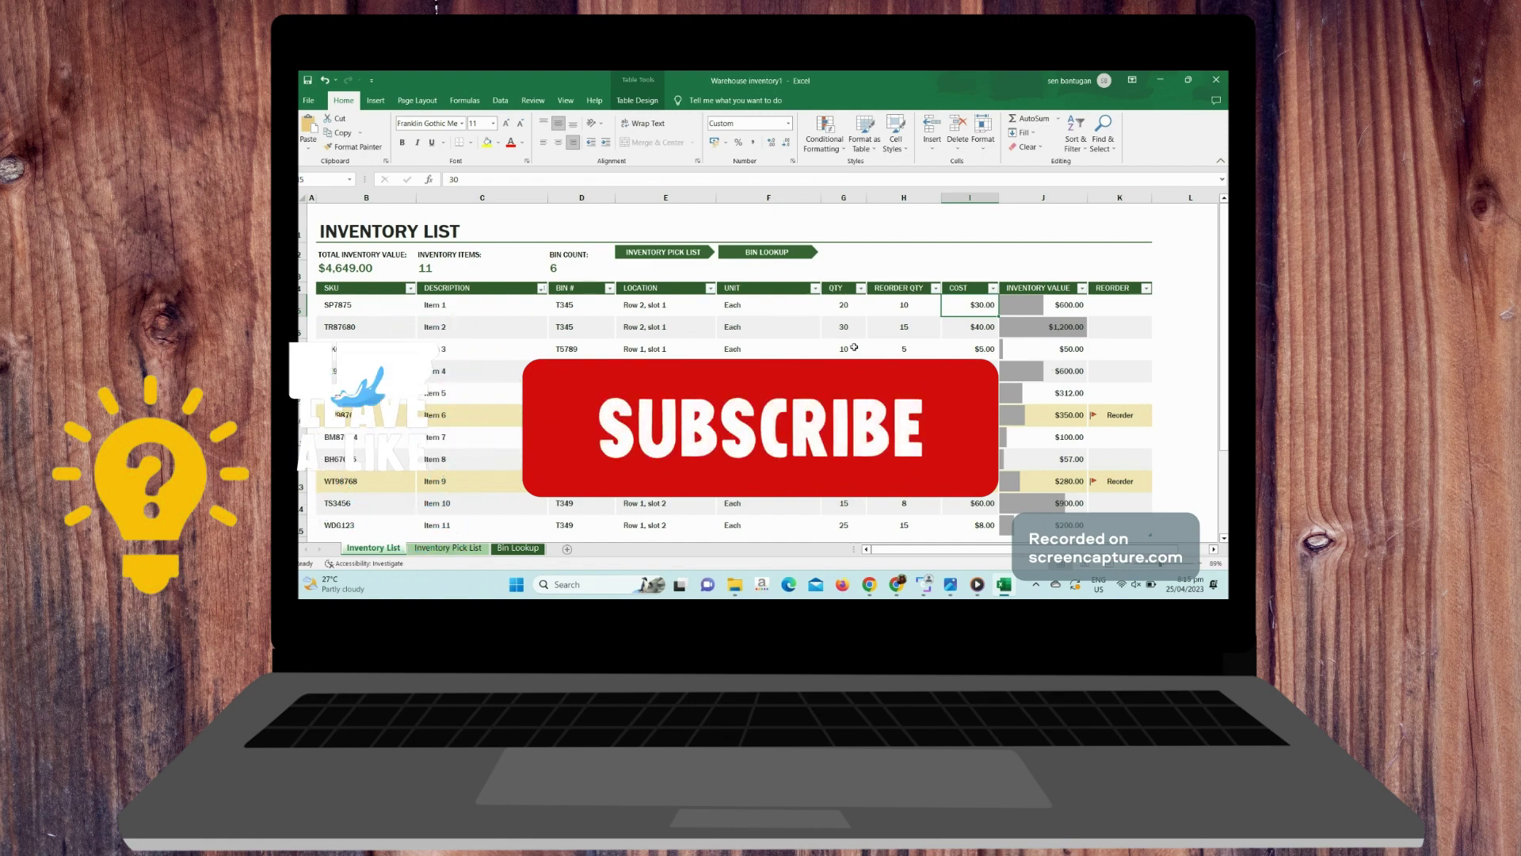
click(1004, 584)
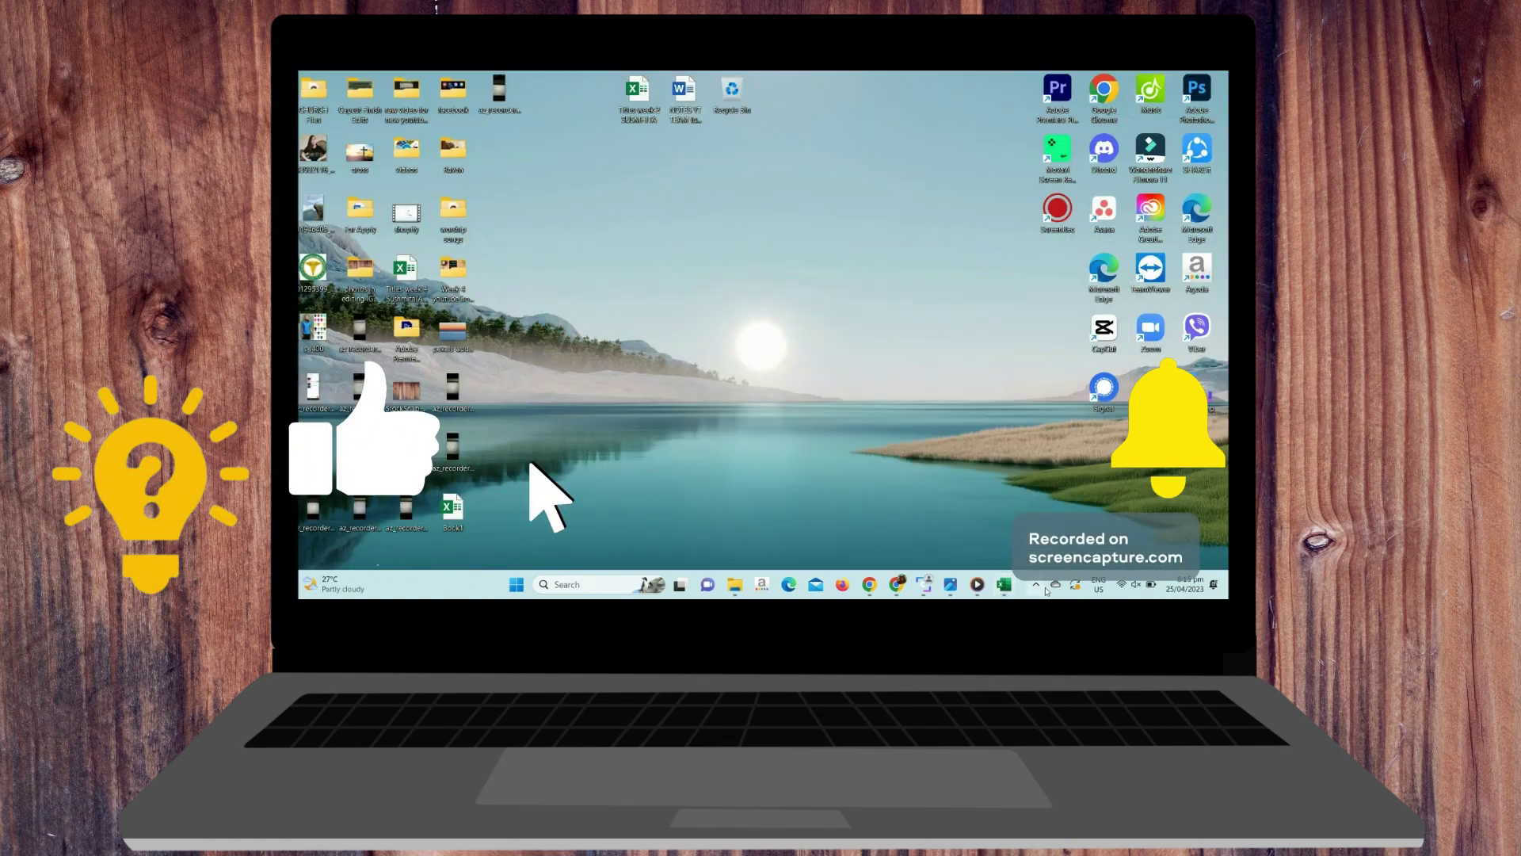
click(896, 584)
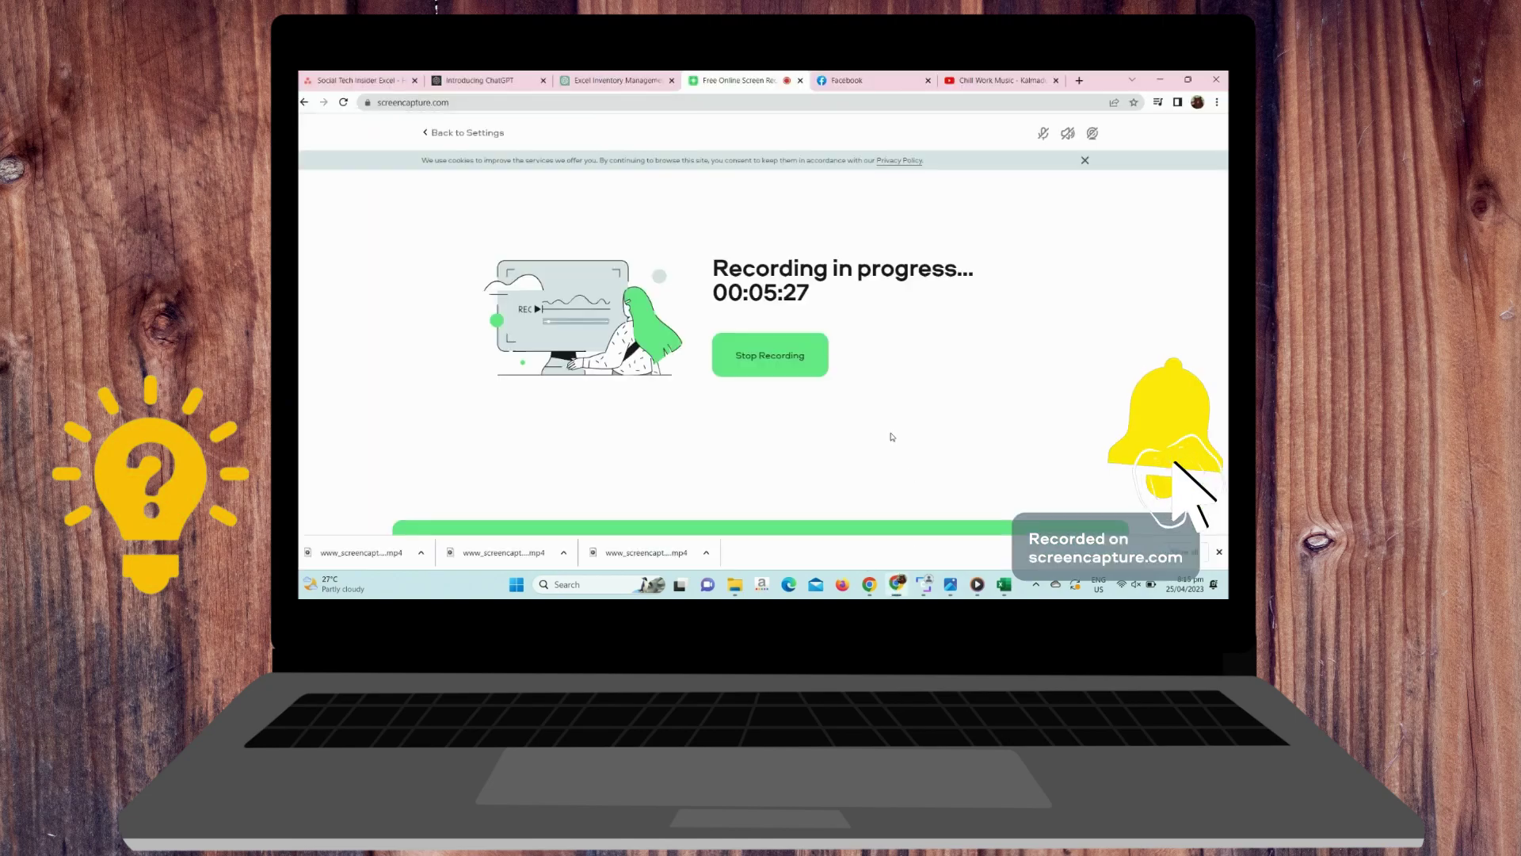